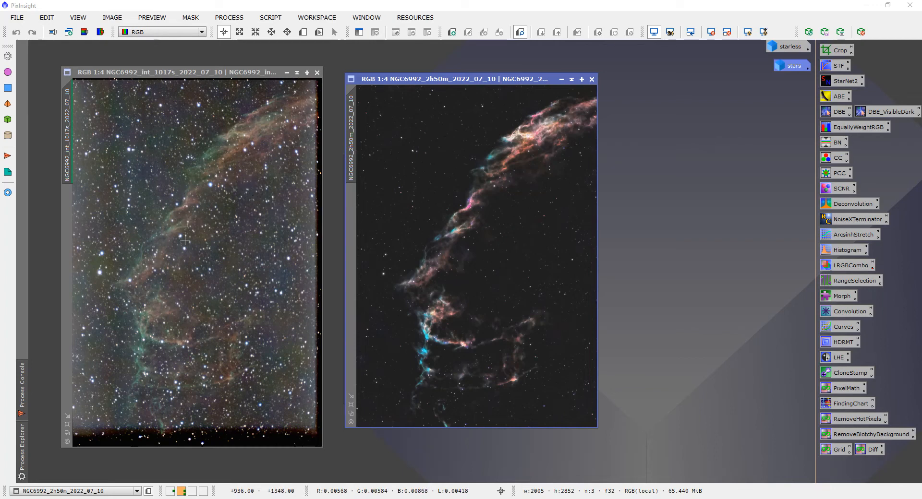
Examine the stars, nebula and background of the uncropped NGC6992_int_1017s_2022_07_10 stack at several magnifications.
scroll(179, 233, "up", 2)
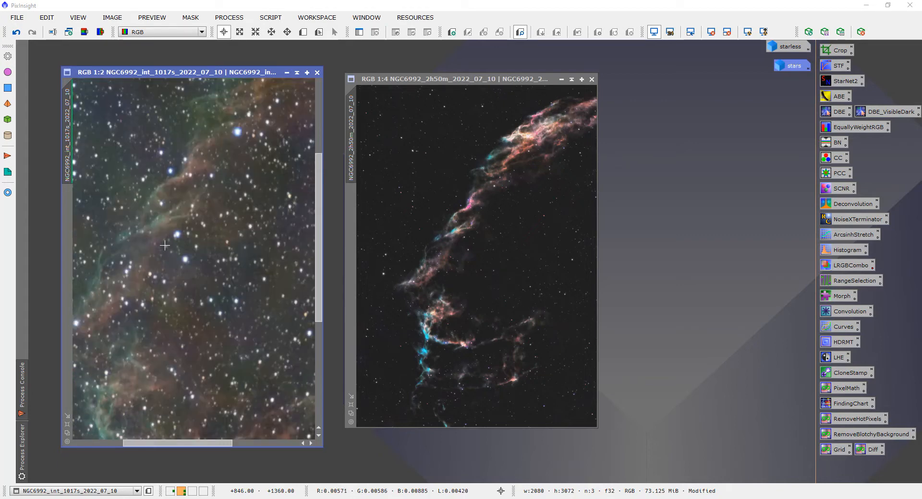
scroll(196, 239, "down", 2)
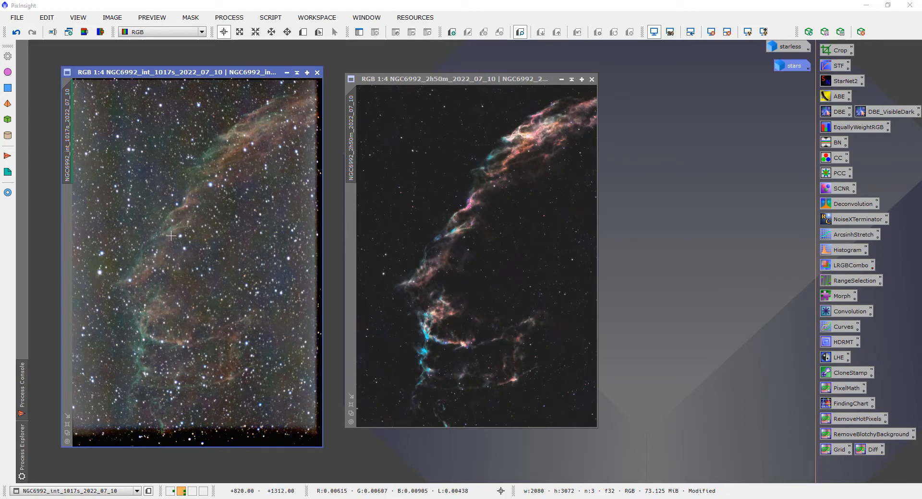
scroll(169, 204, "up", 4)
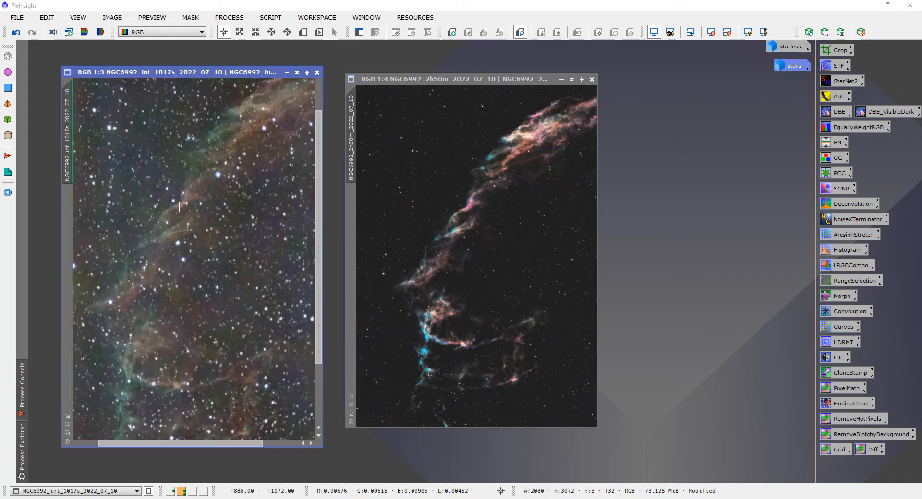
left_click_drag(146, 181, 225, 276)
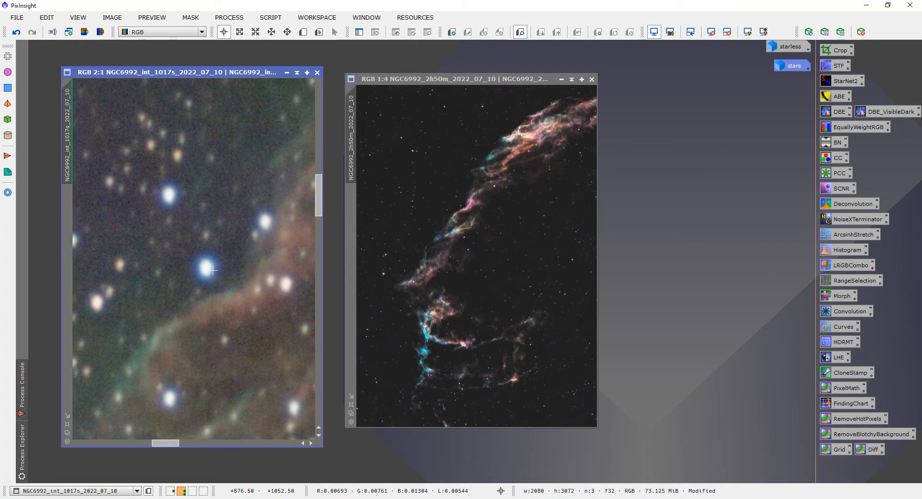
scroll(213, 270, "down", 1)
scroll(213, 269, "up", 1)
scroll(182, 272, "down", 2)
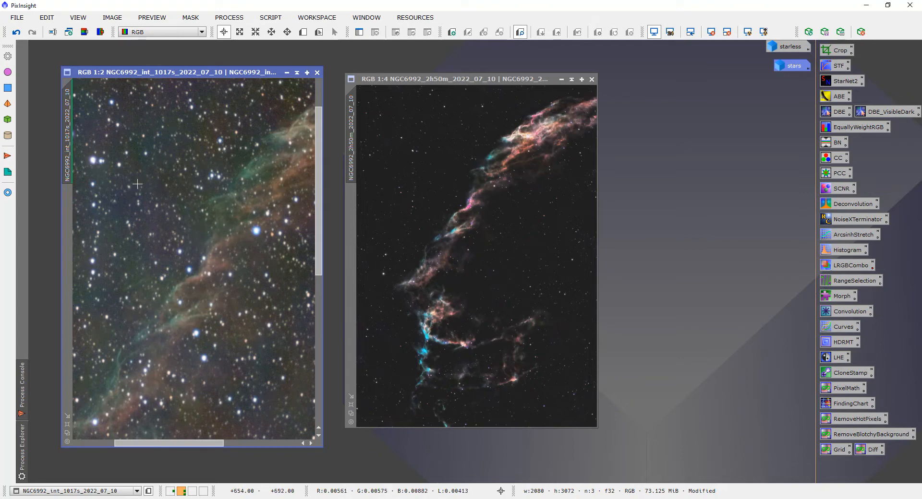
scroll(206, 277, "down", 1)
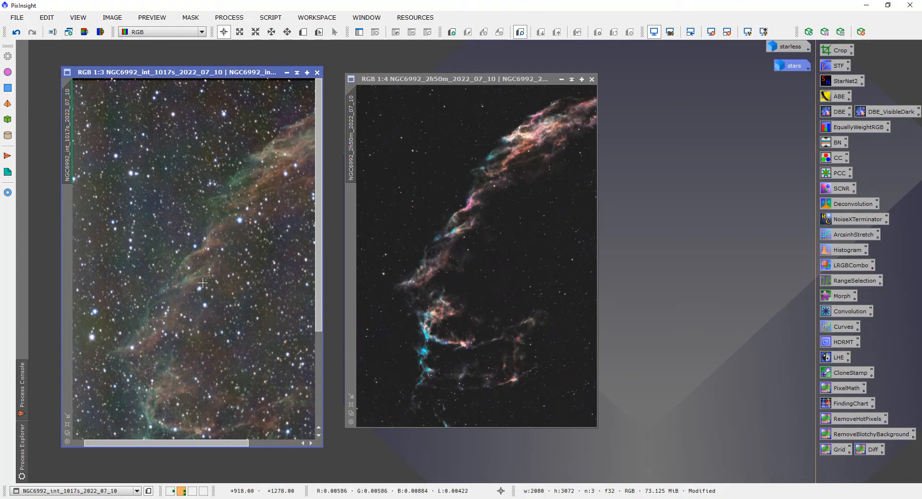
scroll(202, 284, "down", 1)
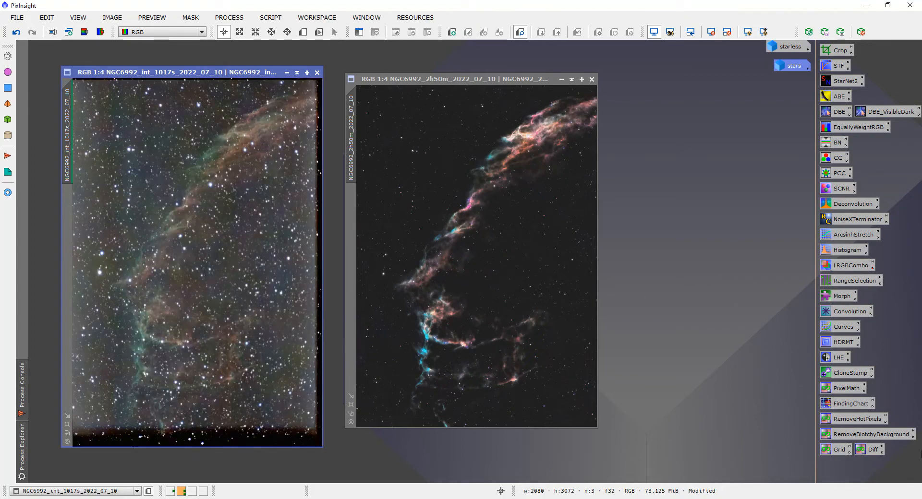
Minimize the NGC6992_2h50m_2022_07_10 image and park its icon beside the starless and stars icons.
left_click(491, 303)
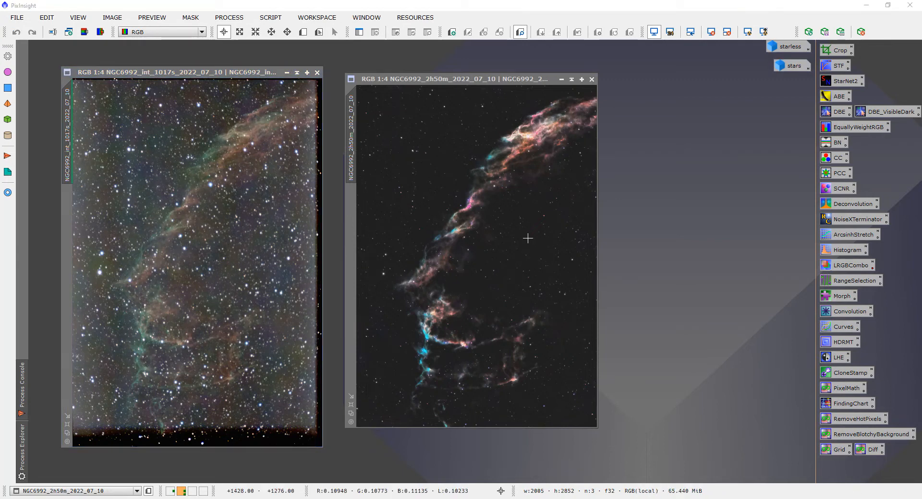
left_click(562, 79)
left_click_drag(511, 250, 699, 53)
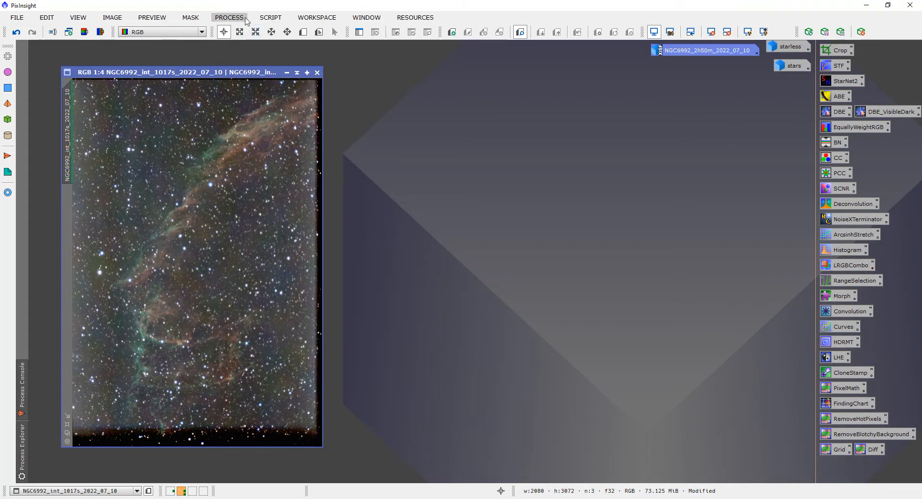
Crop the stacking edges off all four sides of the NGC6992_int_1017s_2022_07_10 image with DynamicCrop, to about 1960 × 2817 pixels.
left_click(229, 17)
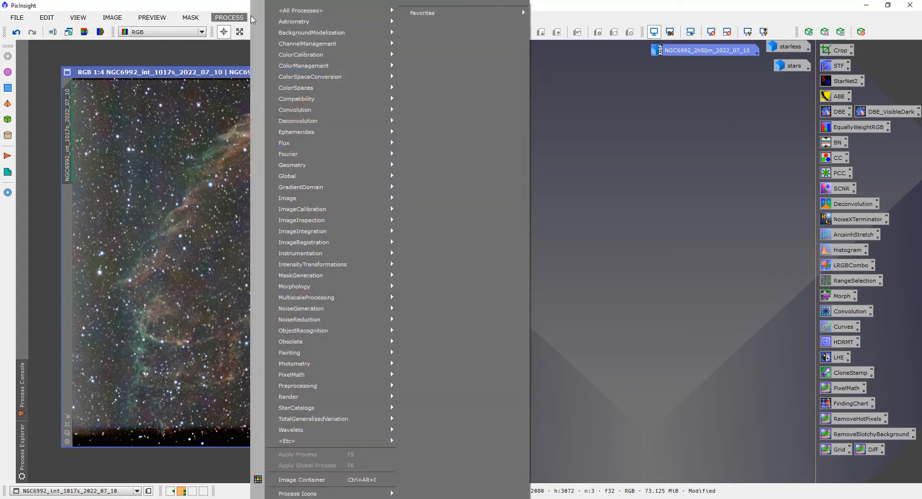
mouse_move(300, 10)
left_click(439, 485)
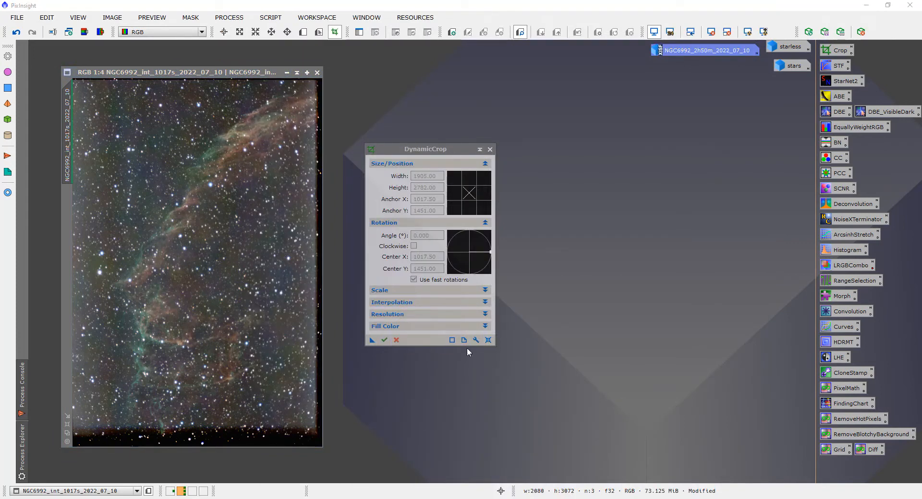
left_click(487, 340)
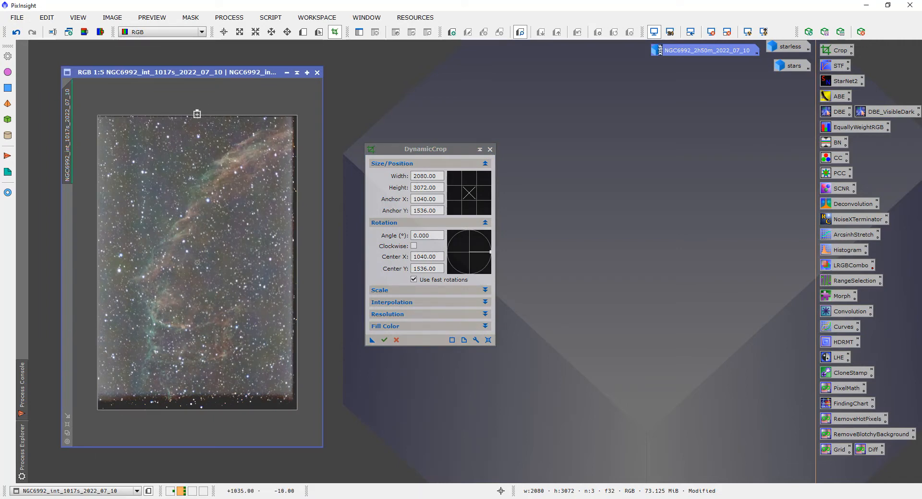
left_click_drag(197, 114, 197, 120)
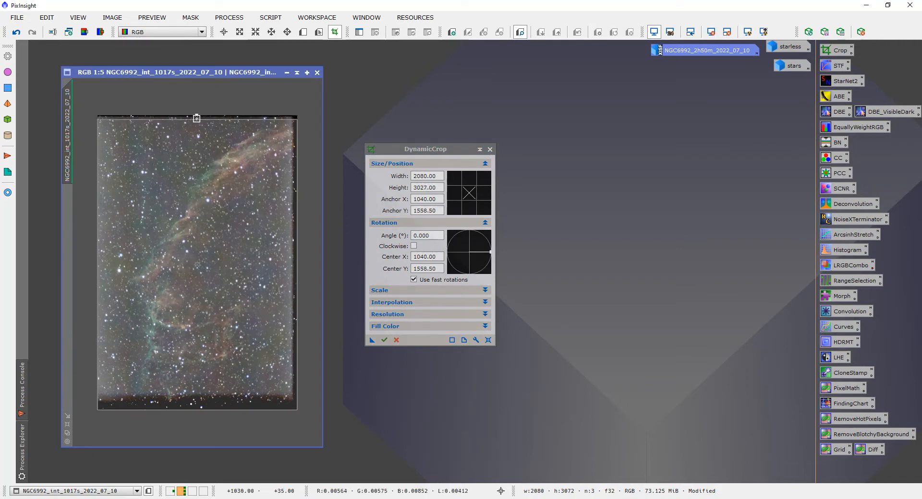
left_click_drag(297, 222, 289, 222)
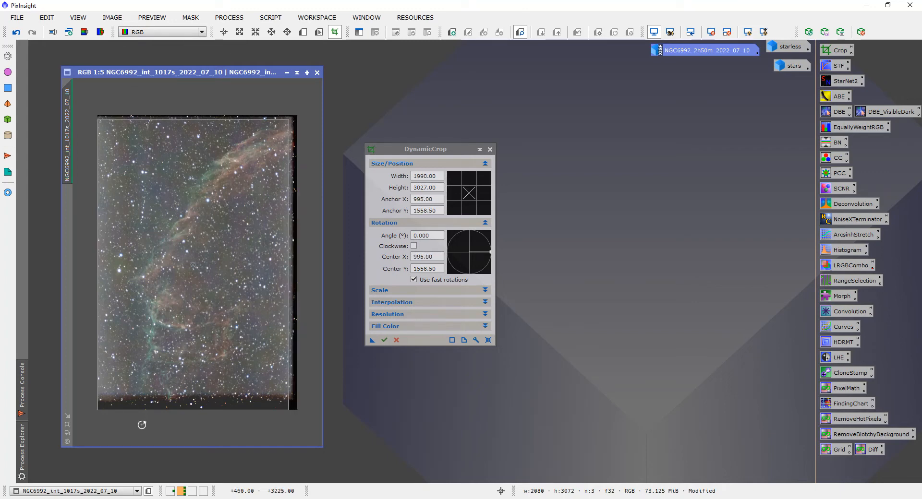
left_click_drag(182, 410, 187, 390)
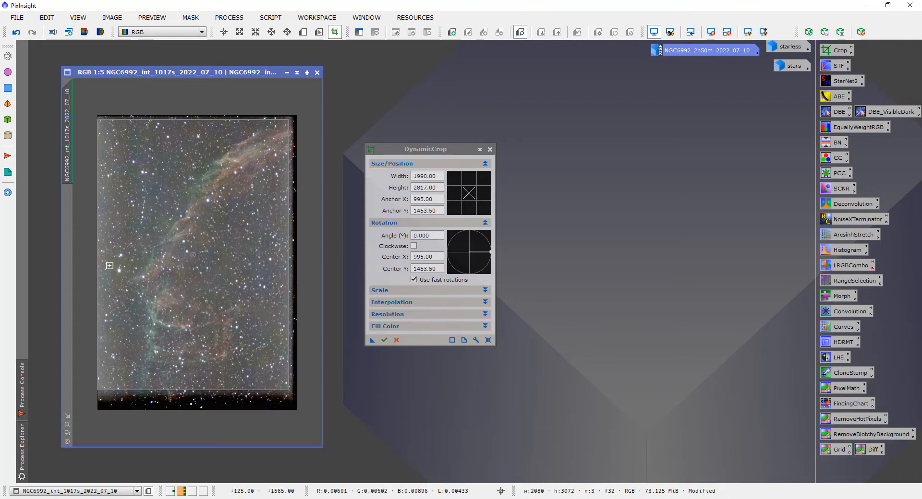
left_click_drag(97, 260, 99, 260)
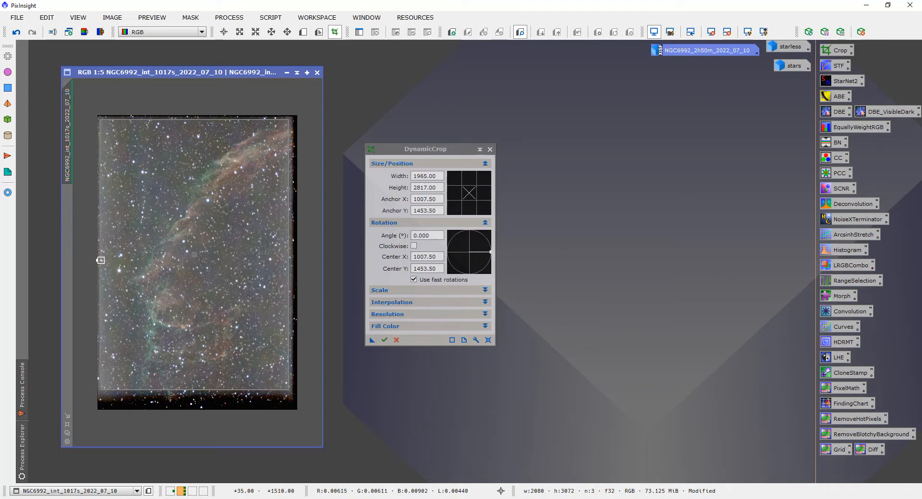
left_click(384, 340)
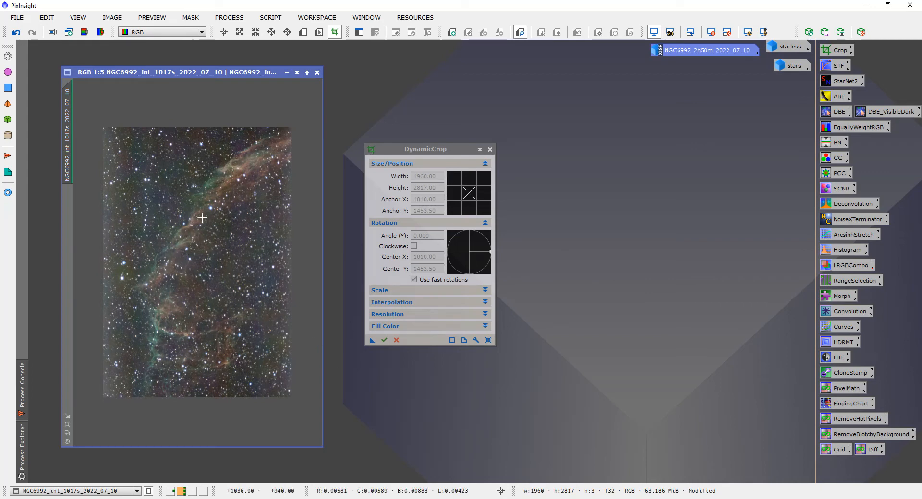
left_click(489, 149)
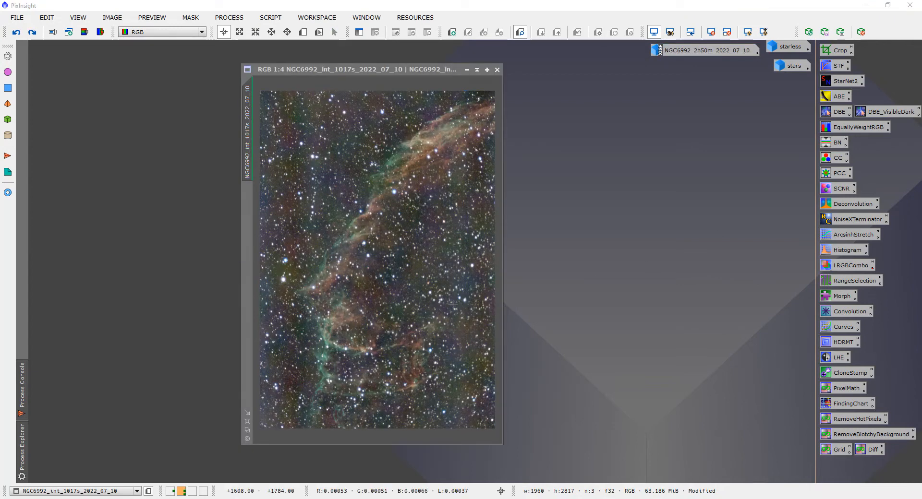
Remove the stars from the cropped image with StarNet2, using stride 256, Create starmask and Linear data.
double_click(843, 81)
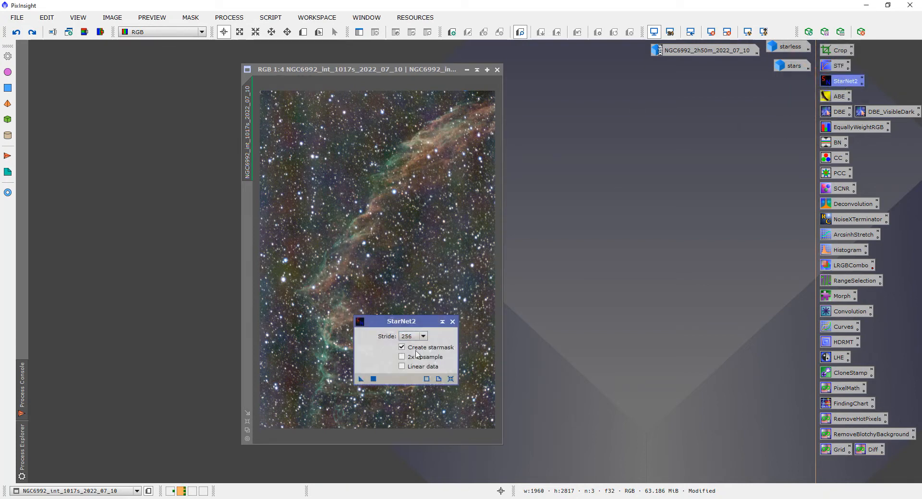
left_click_drag(420, 319, 632, 242)
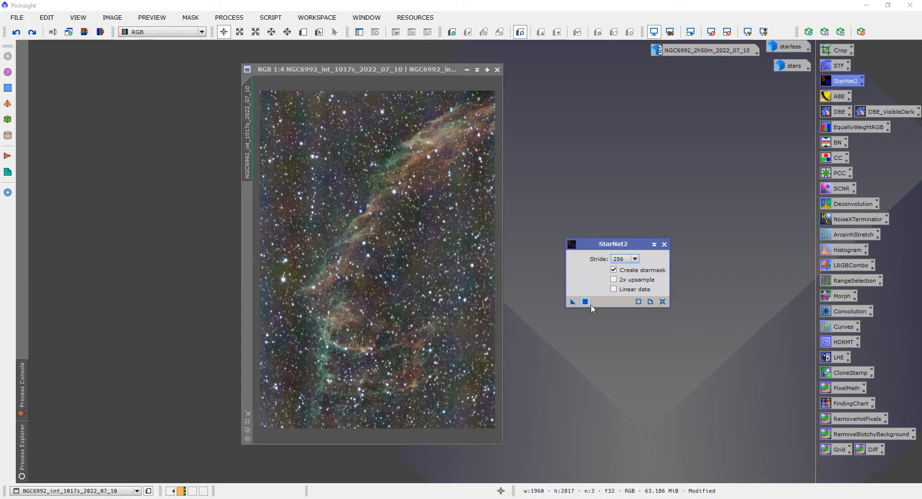
left_click(573, 302)
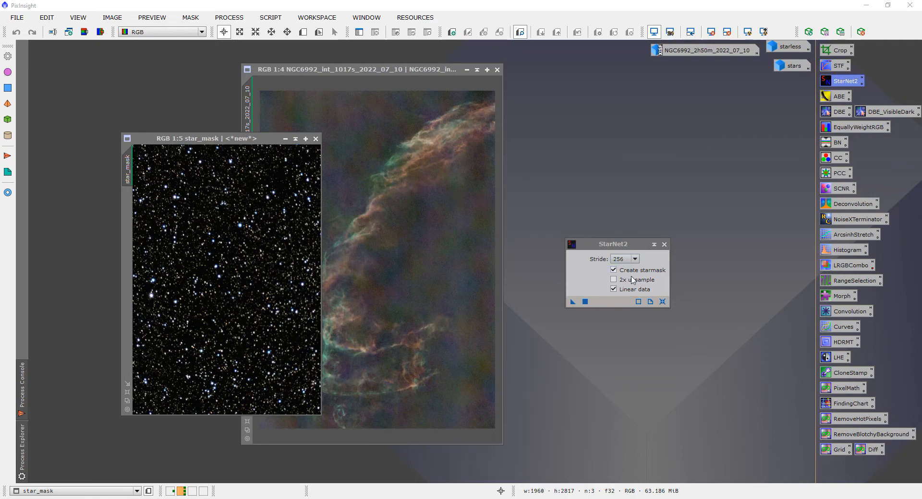
left_click(664, 245)
Move the star_mask image clear of the starless image, inspect its stars up close and close it.
left_click_drag(204, 141, 619, 136)
scroll(627, 272, "up", 4)
scroll(628, 272, "down", 4)
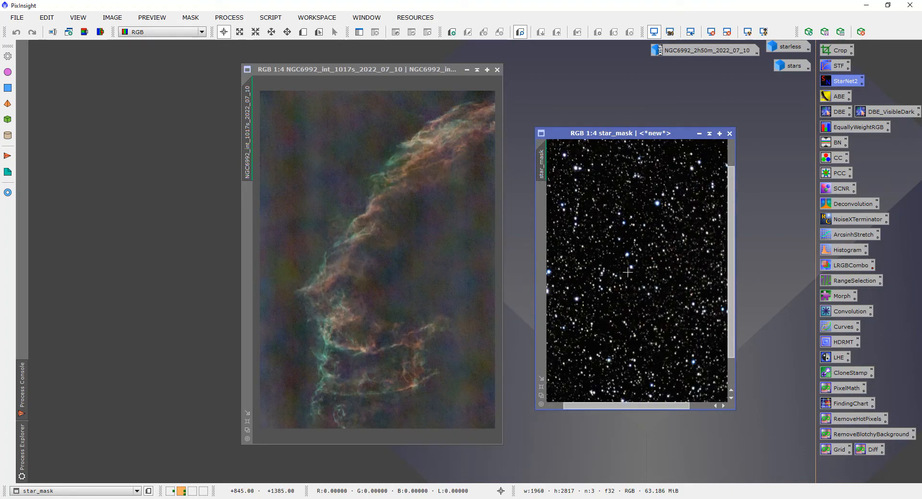
left_click(730, 135)
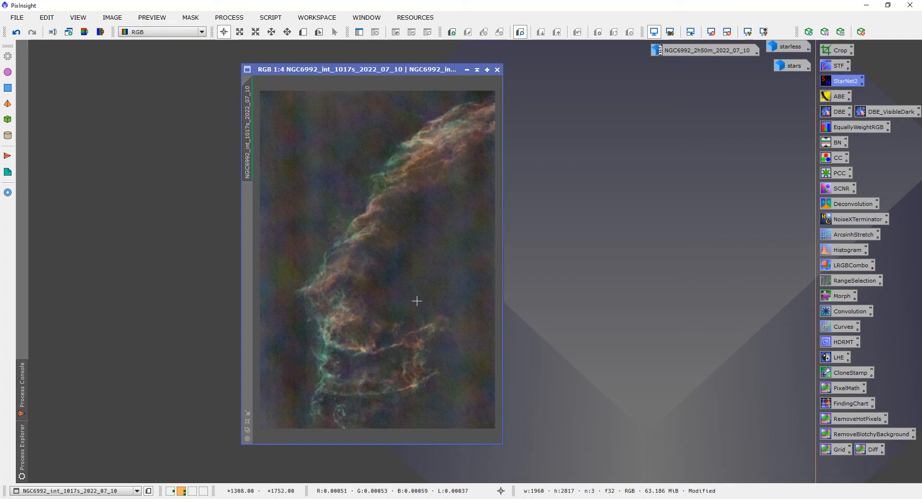
Denoise the starless image with NoiseXTerminator at Denoise 0.90, Detail 0.51 and Linear enabled.
scroll(372, 253, "up", 1)
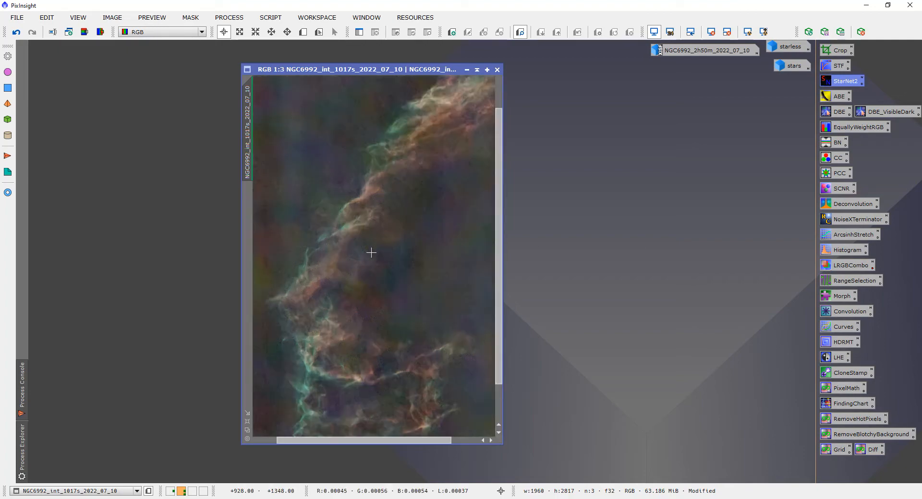
scroll(371, 253, "up", 2)
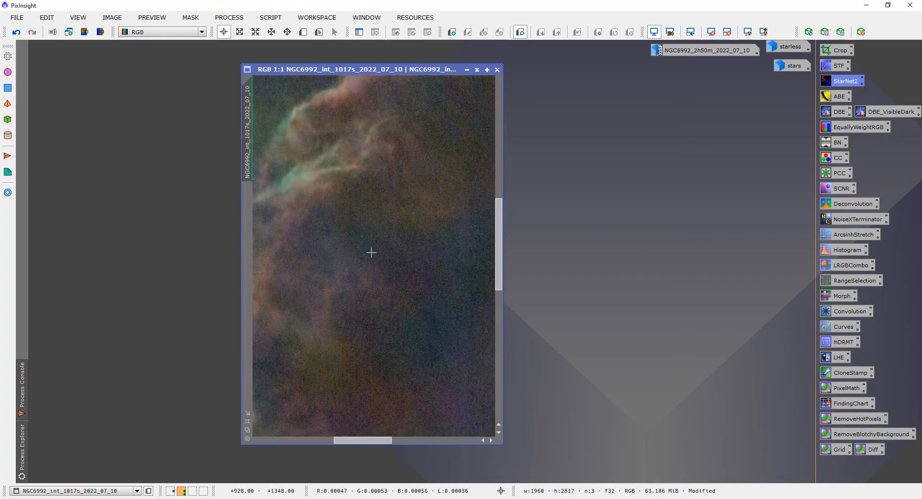
scroll(371, 253, "down", 2)
scroll(371, 252, "down", 1)
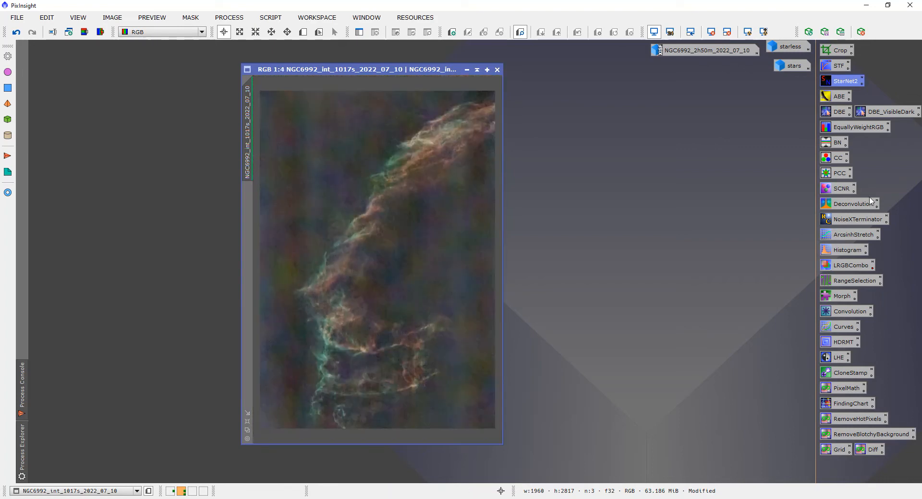
double_click(849, 219)
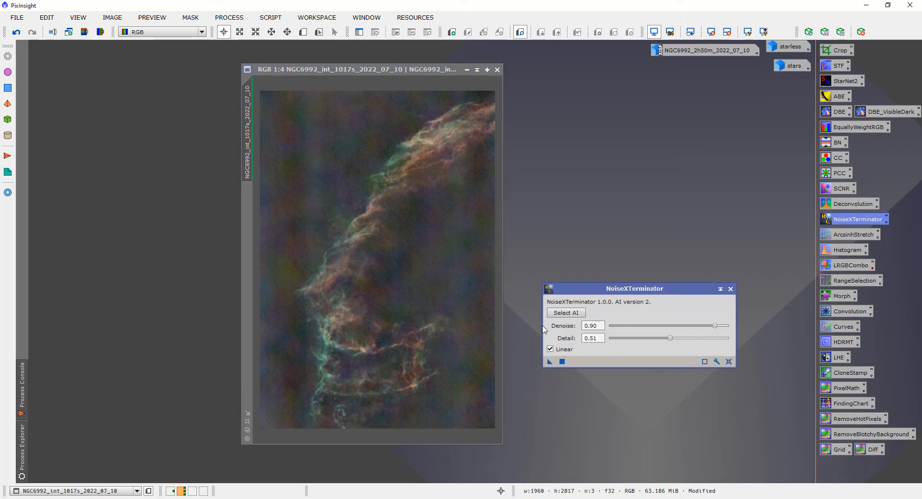
left_click_drag(545, 365, 442, 314)
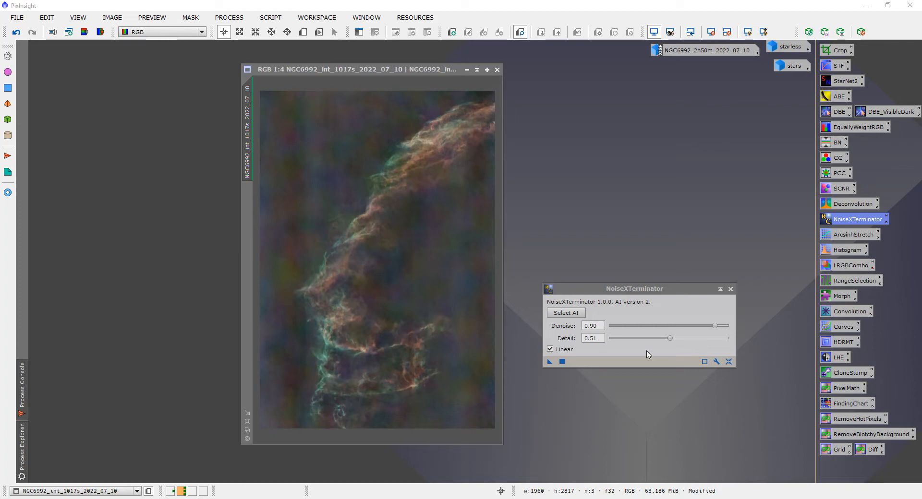
left_click(731, 289)
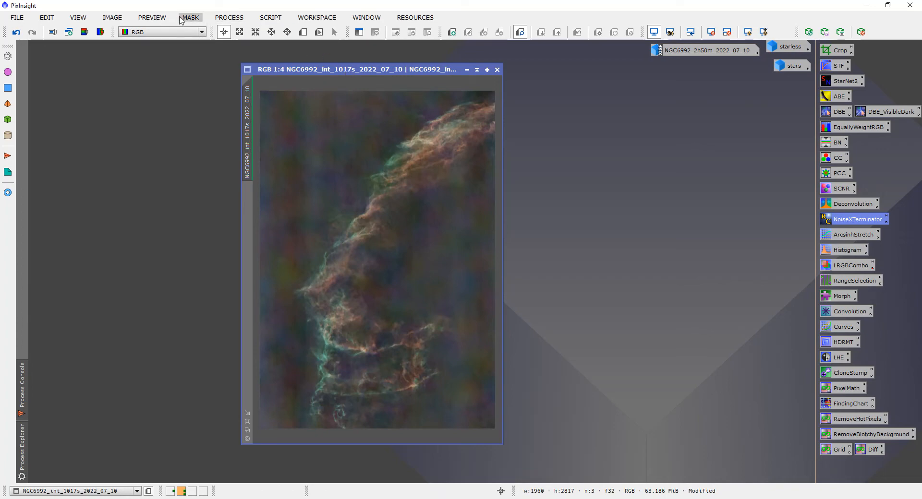
left_click(270, 18)
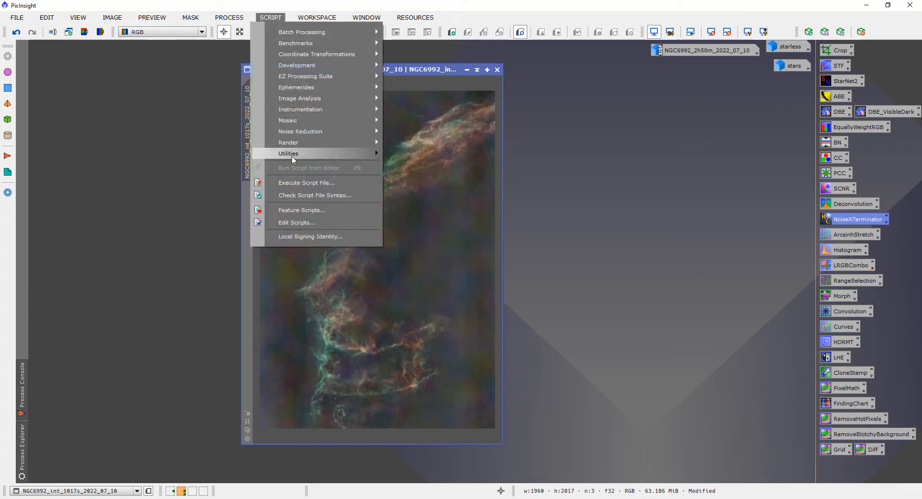
mouse_move(292, 158)
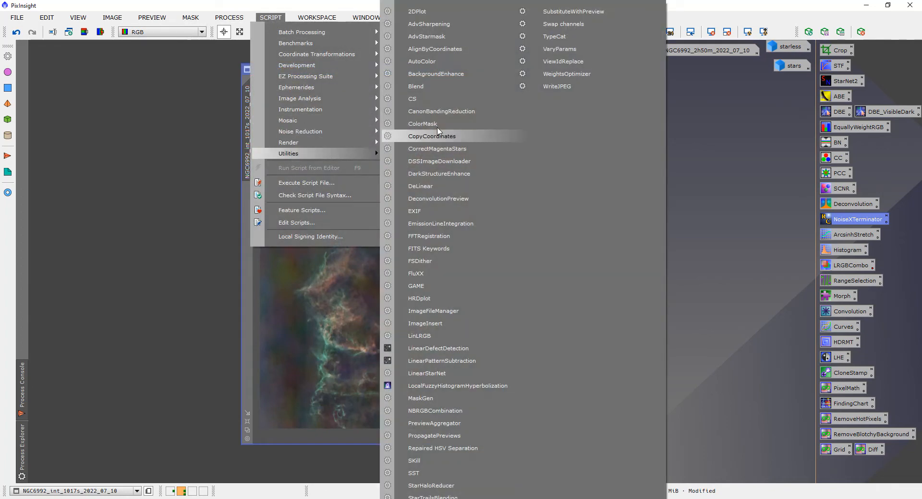
left_click(701, 170)
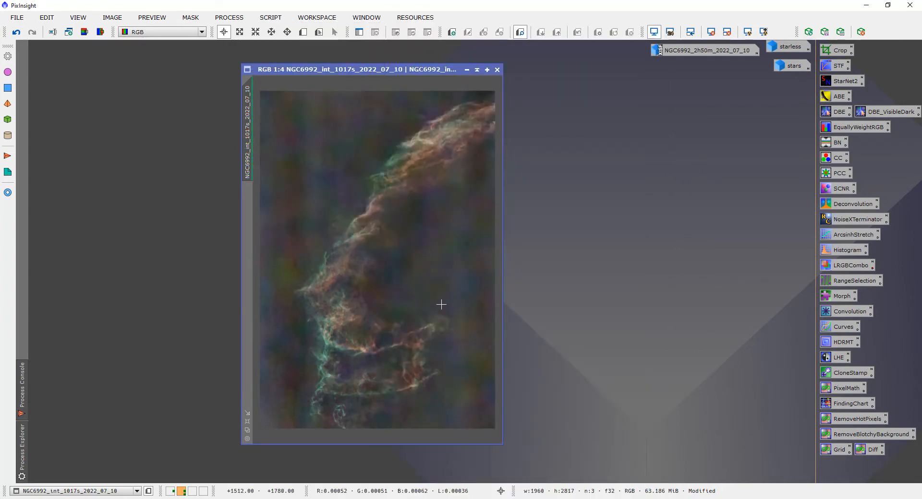
Rotate the denoised starless image 90° counter-clockwise.
left_click(108, 21)
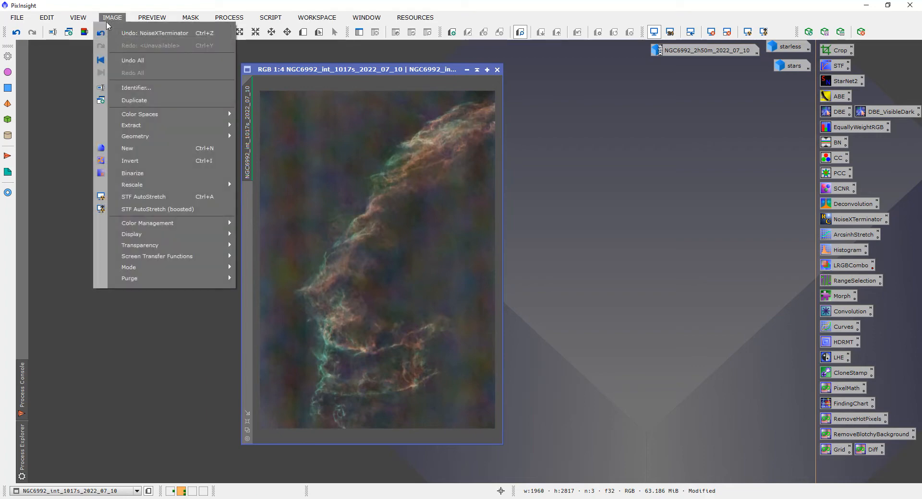
mouse_move(192, 137)
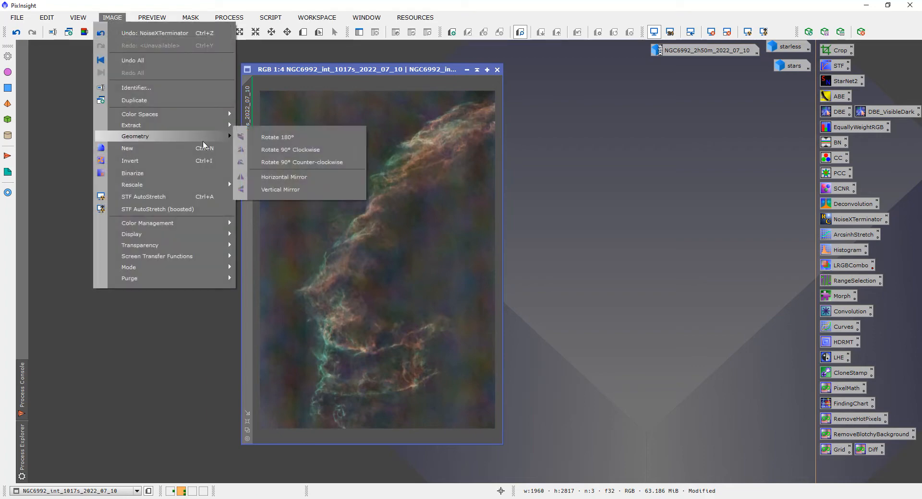
left_click(297, 163)
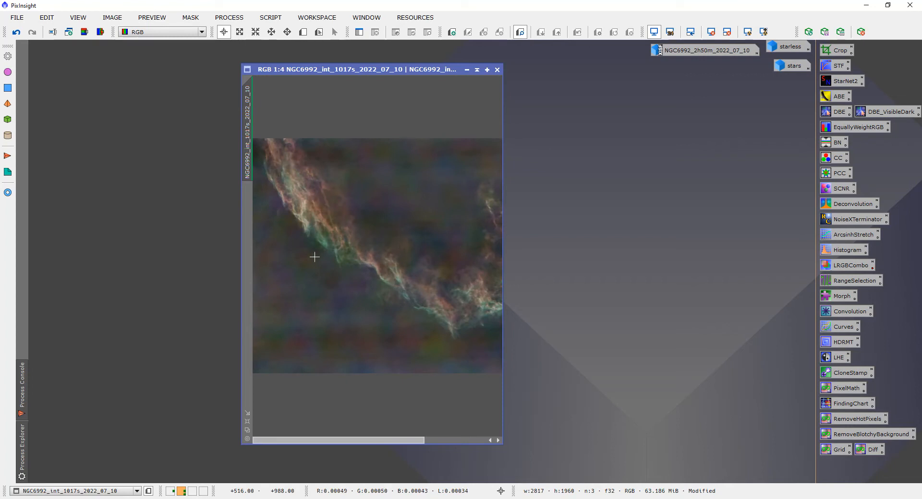
Fit the window to the rotated starless image and run the CanonBandingReduction script on it with Amount 1.00.
left_click(247, 413)
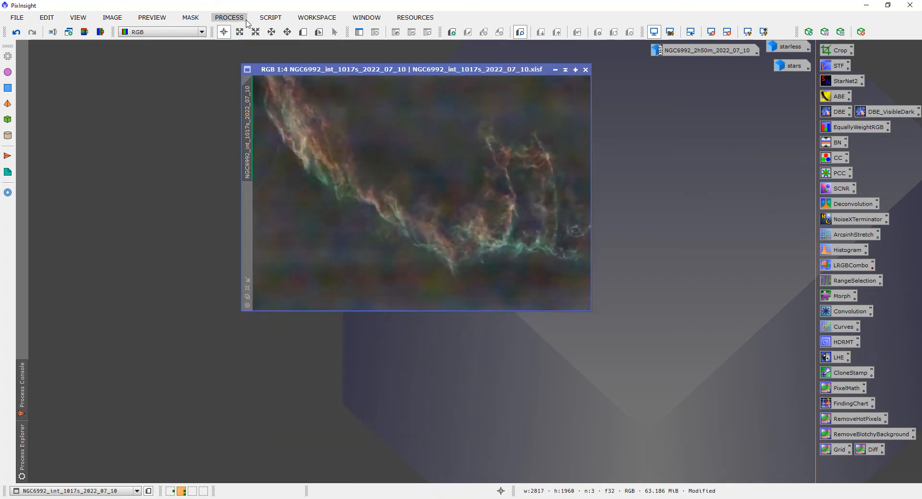
left_click(270, 17)
mouse_move(300, 163)
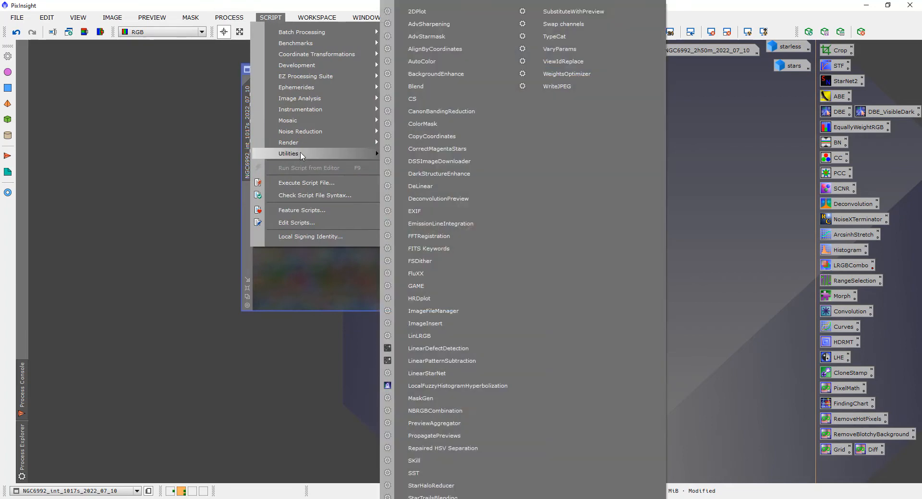
left_click(453, 114)
left_click_drag(446, 136, 675, 151)
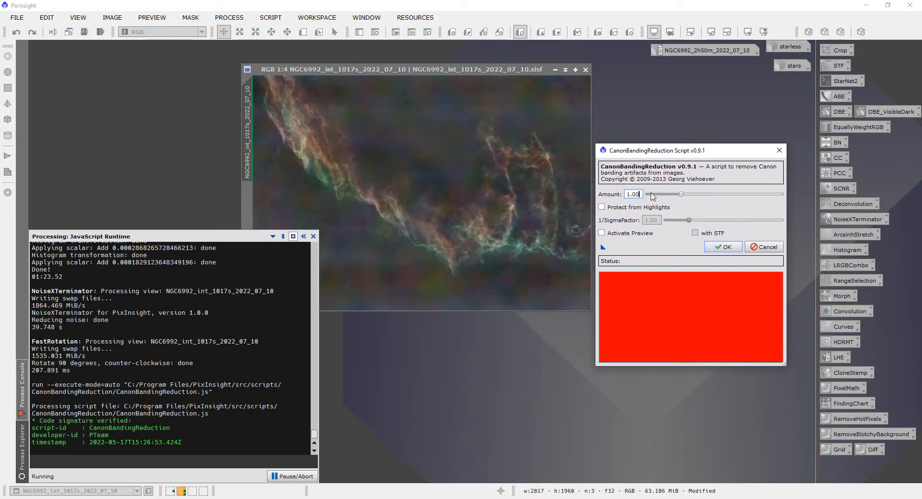
left_click(725, 247)
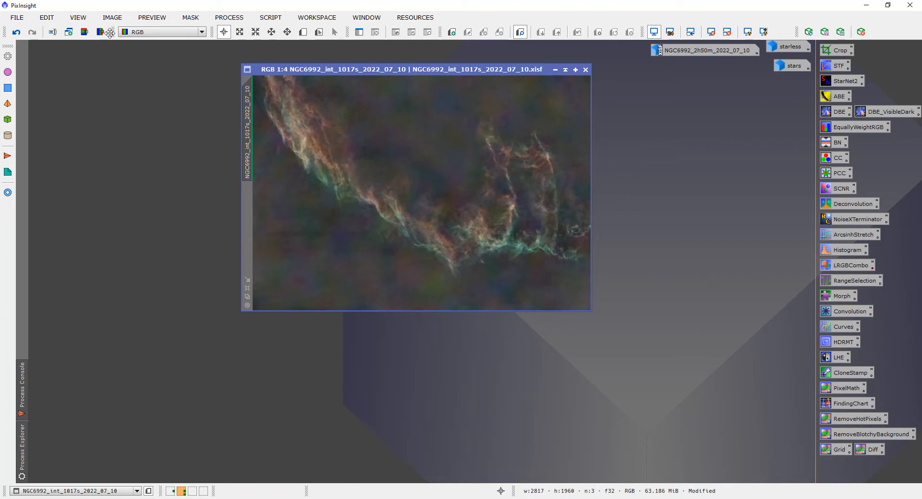
Rotate the banding-reduced image 90° clockwise and fit its window to the new orientation.
left_click(113, 18)
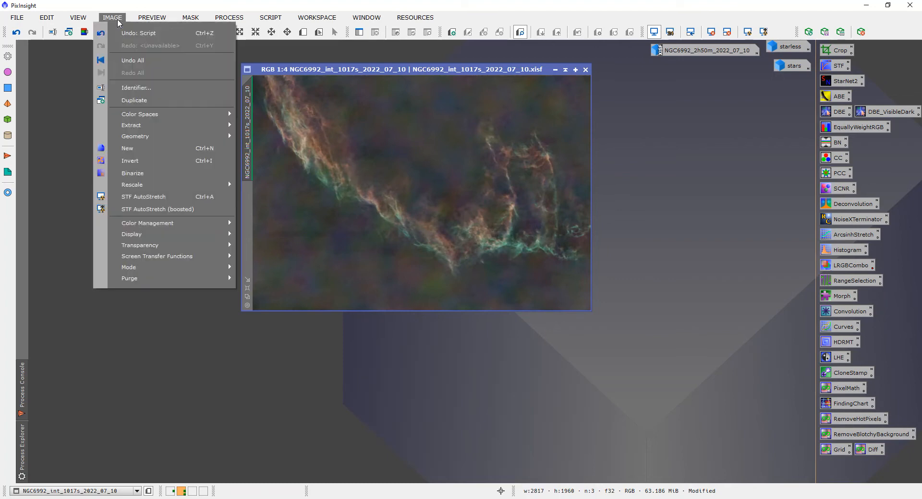
mouse_move(144, 137)
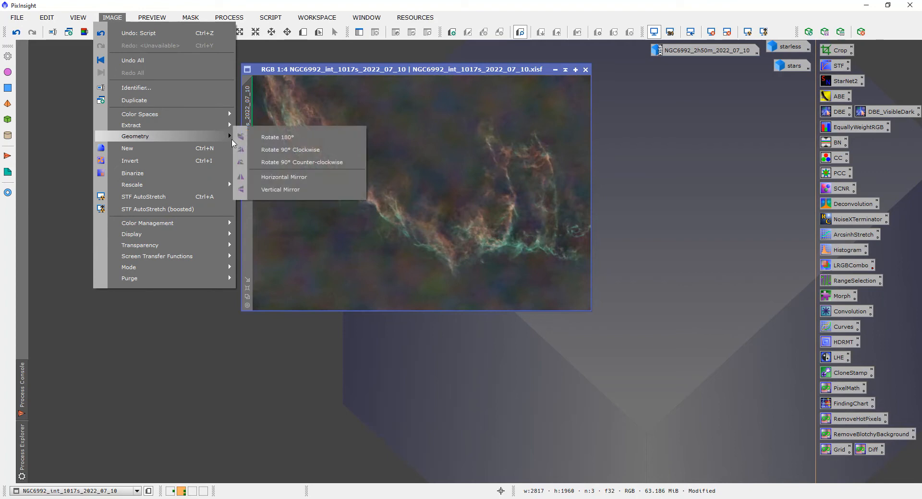
left_click(321, 149)
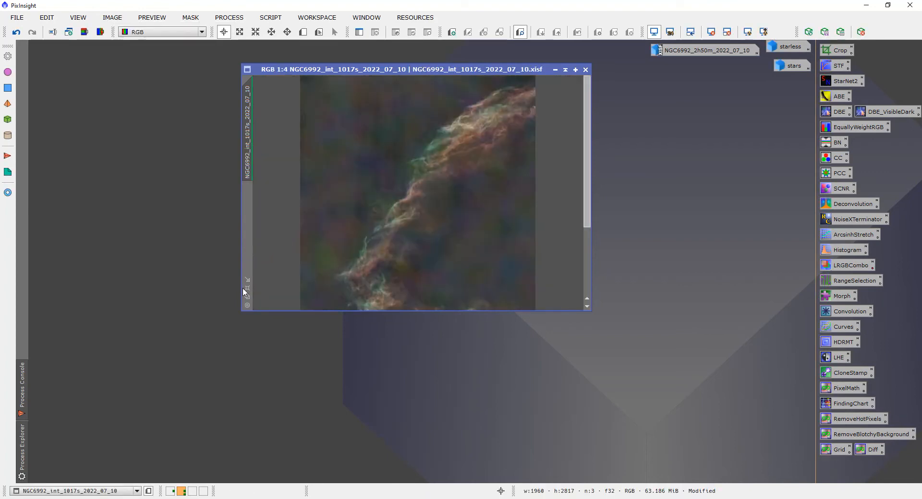
left_click(248, 283)
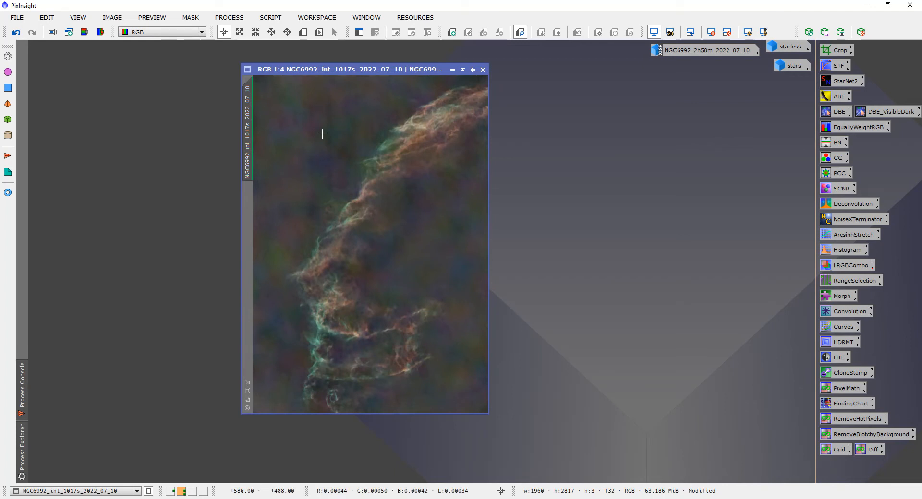
Remove the temporary screen stretch and stretch the starless image with ArcsinhStretch, using the real-time preview, and close both windows.
key("ctrl+z")
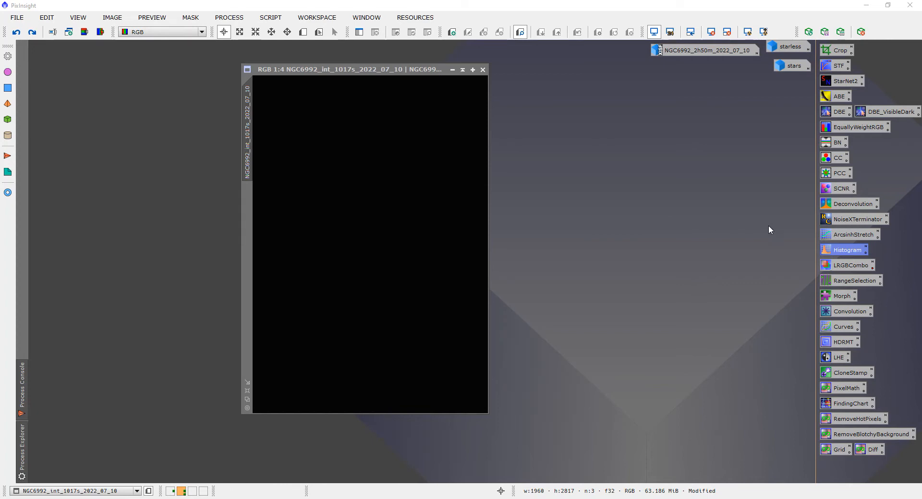
double_click(849, 237)
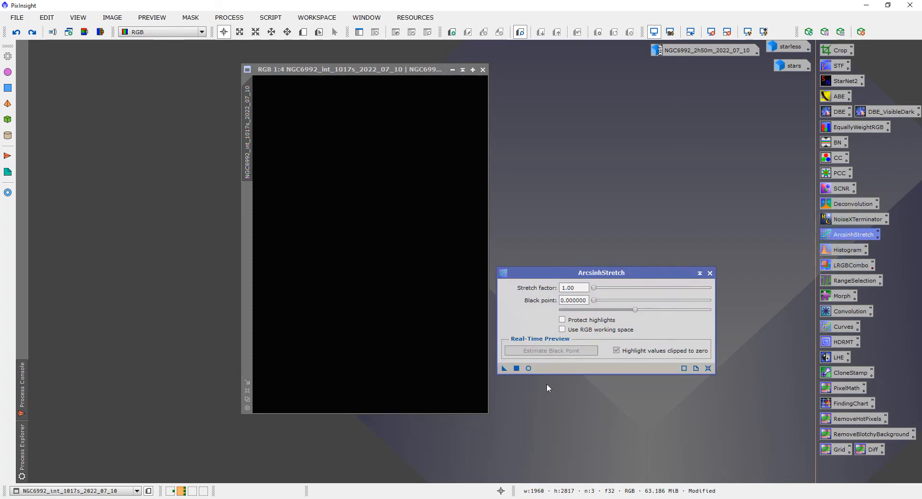
left_click(528, 368)
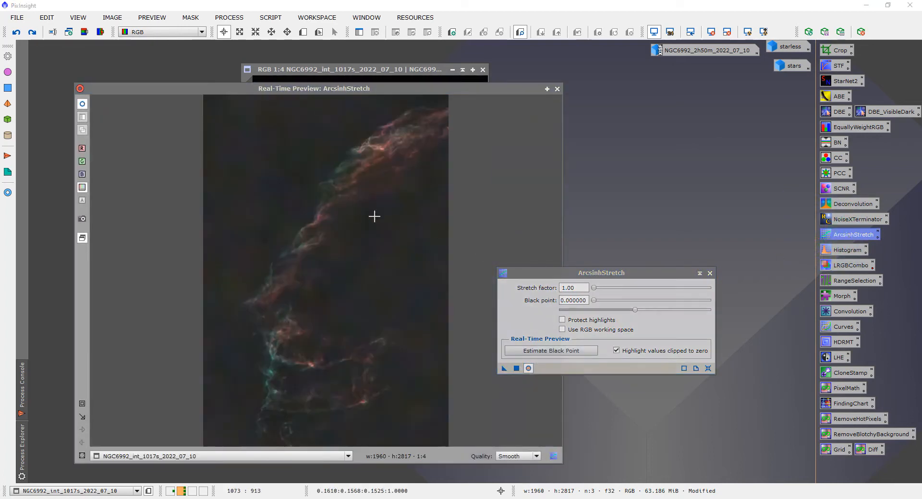
left_click(594, 288)
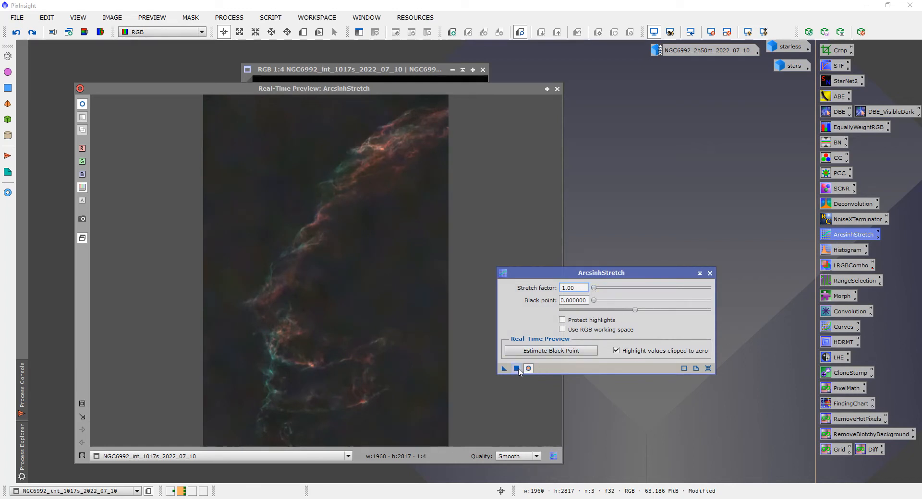
left_click(516, 368)
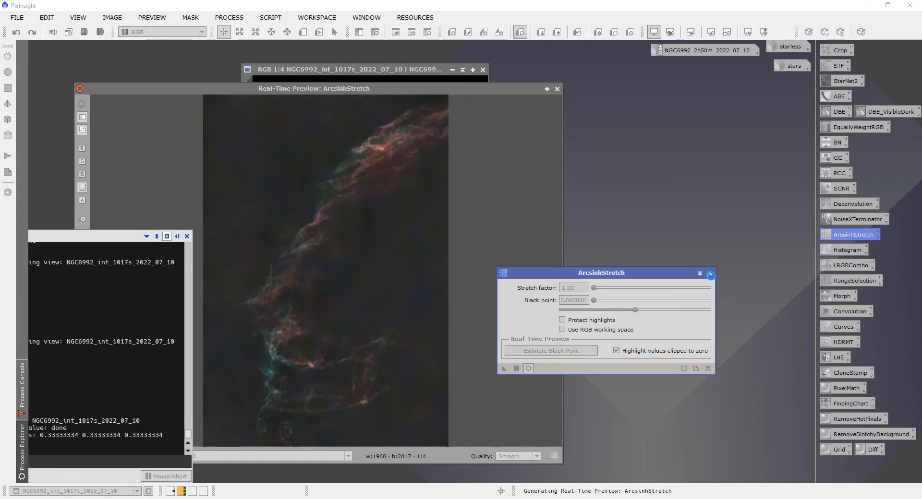
left_click(709, 273)
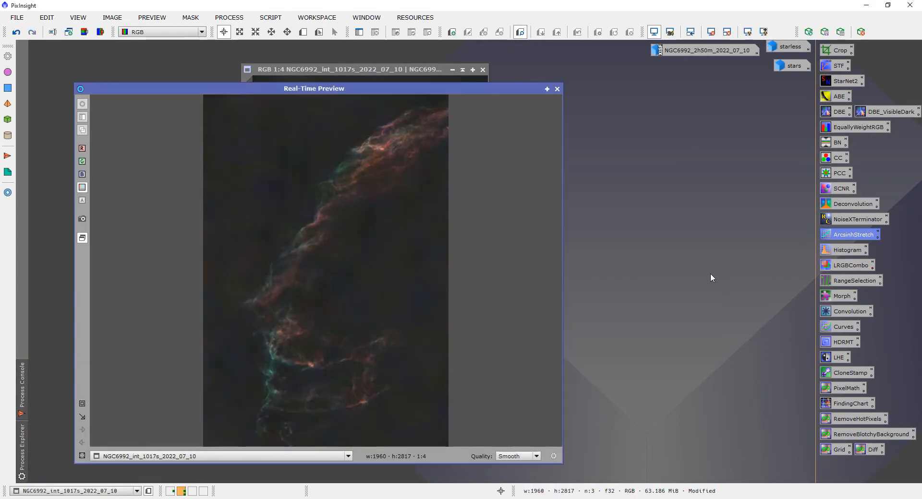
left_click(557, 88)
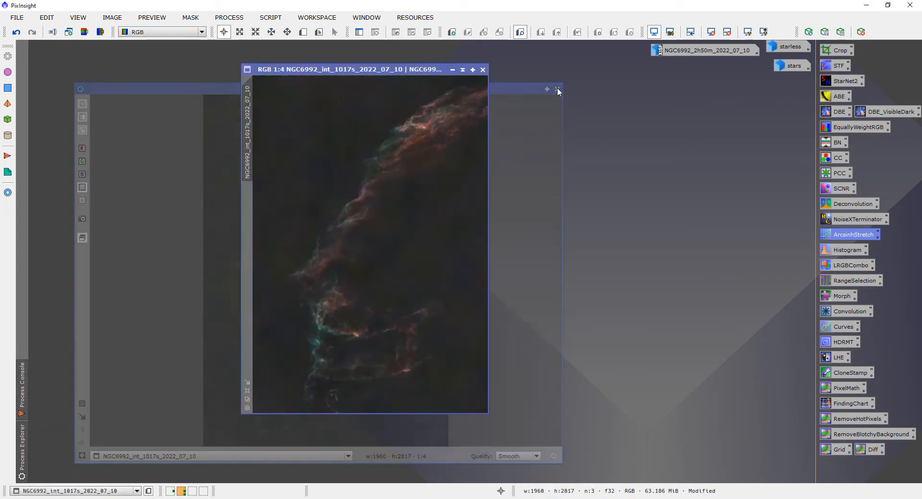
Brighten the starless image with HistogramTransformation at Shadows 0.07088608 and Midtones 0.29427793, and close the tool and its real-time preview.
double_click(845, 251)
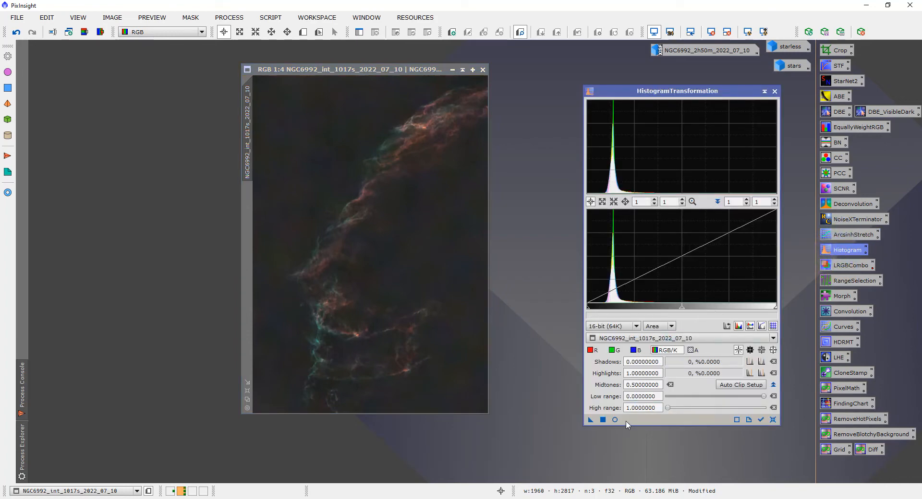
left_click(615, 420)
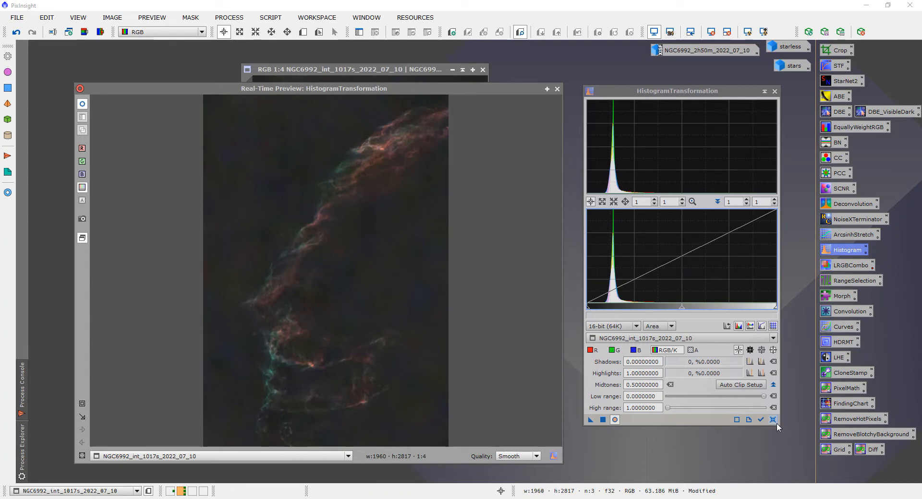
left_click(760, 420)
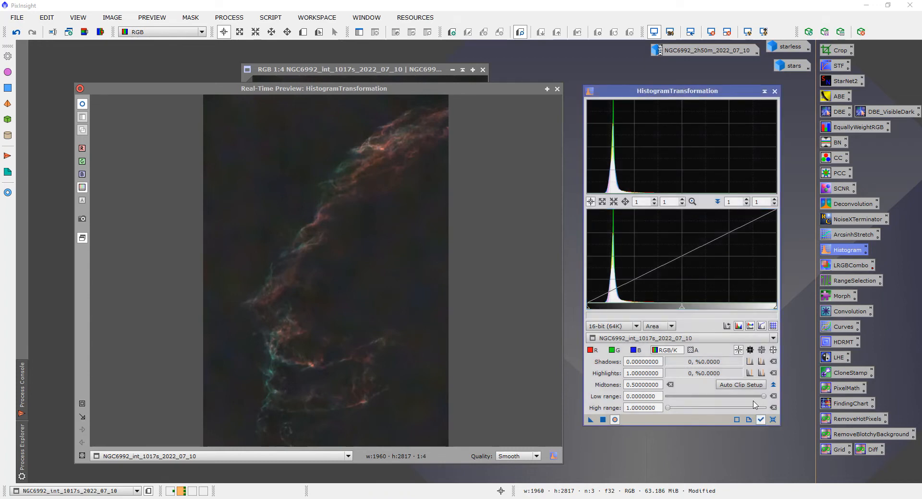
left_click_drag(683, 310, 649, 310)
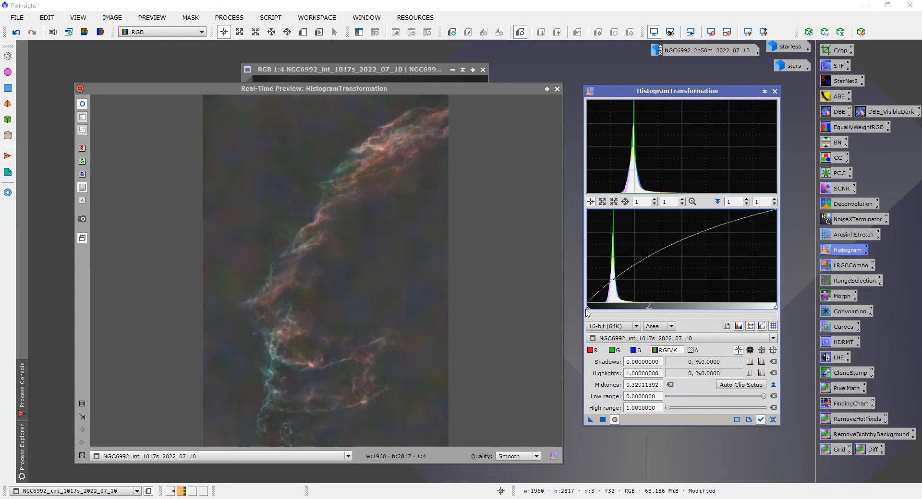
left_click_drag(587, 313, 600, 313)
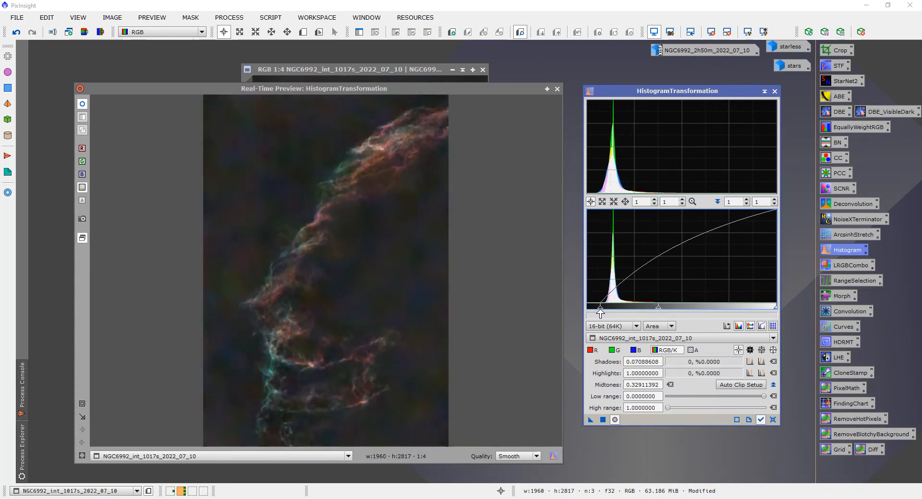
left_click_drag(658, 311, 652, 312)
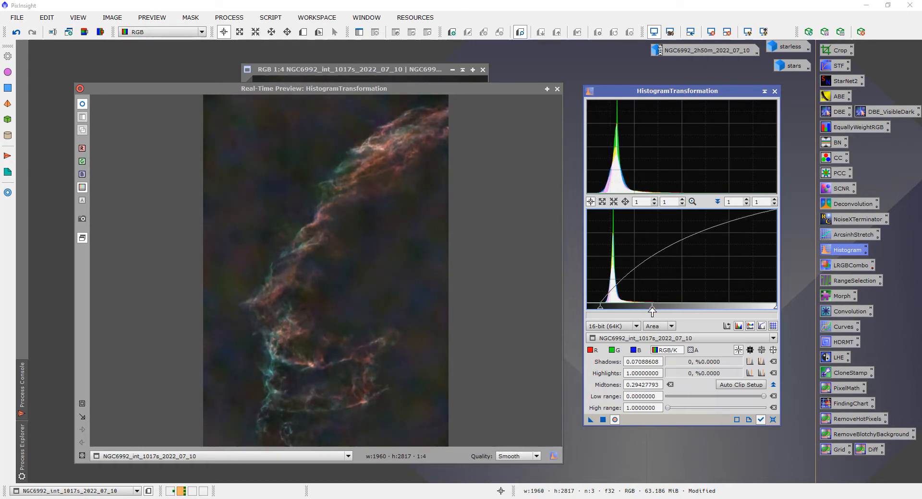
left_click(603, 421)
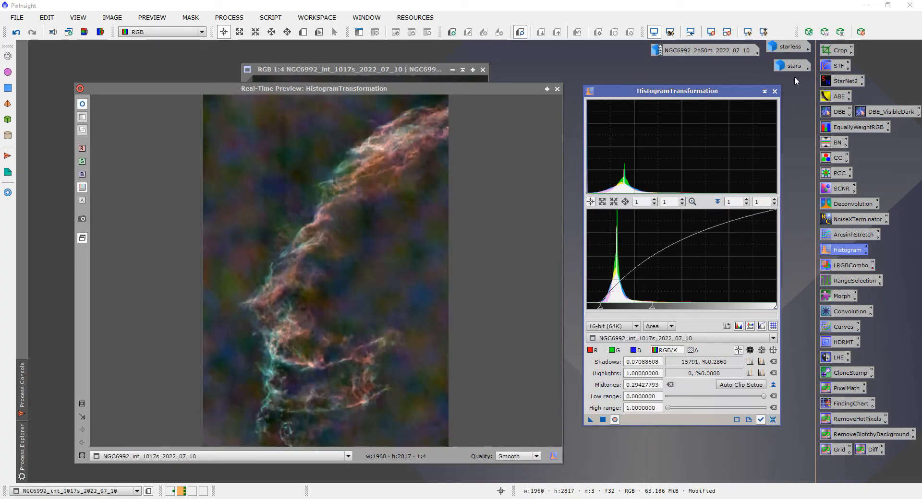
left_click(774, 91)
left_click(557, 89)
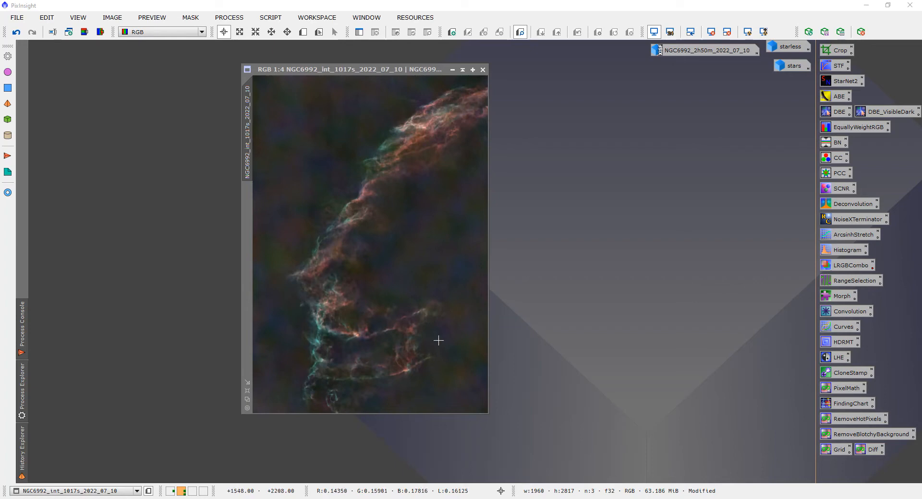
Try a lowered saturation curve on the starless image in a CurvesTransformation preview, and reset the curve.
double_click(841, 328)
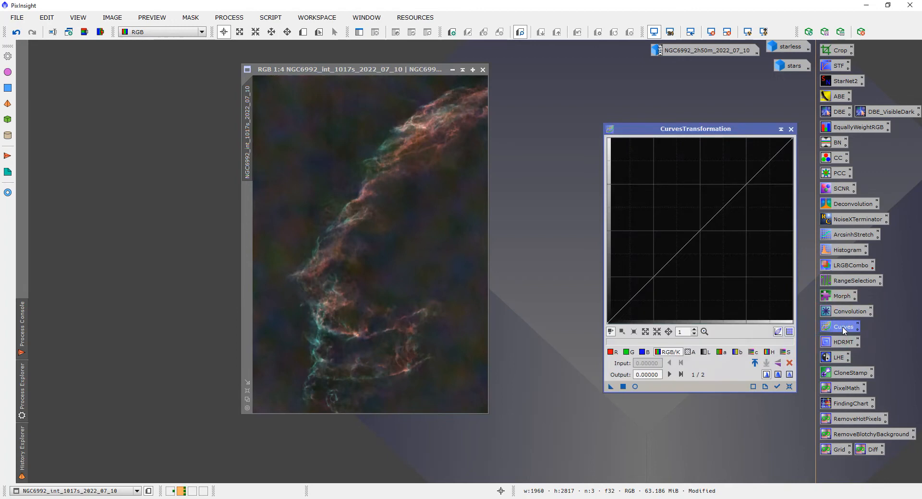
left_click(635, 387)
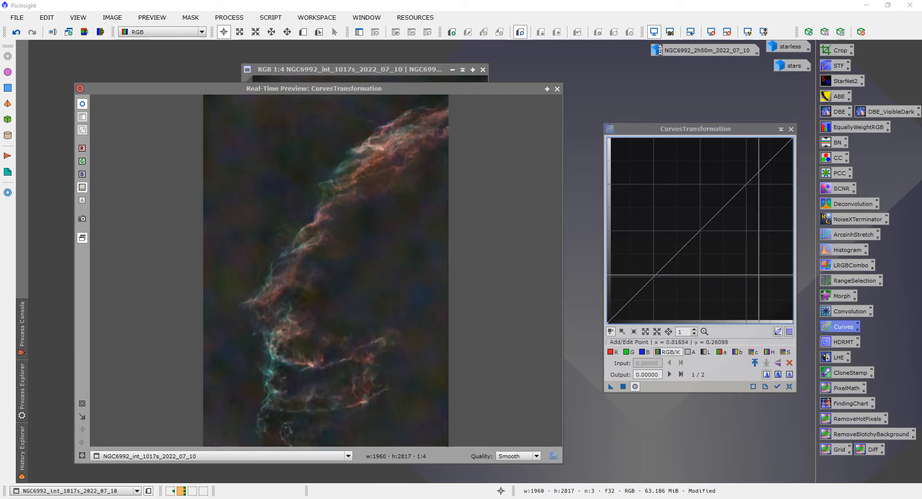
left_click(785, 352)
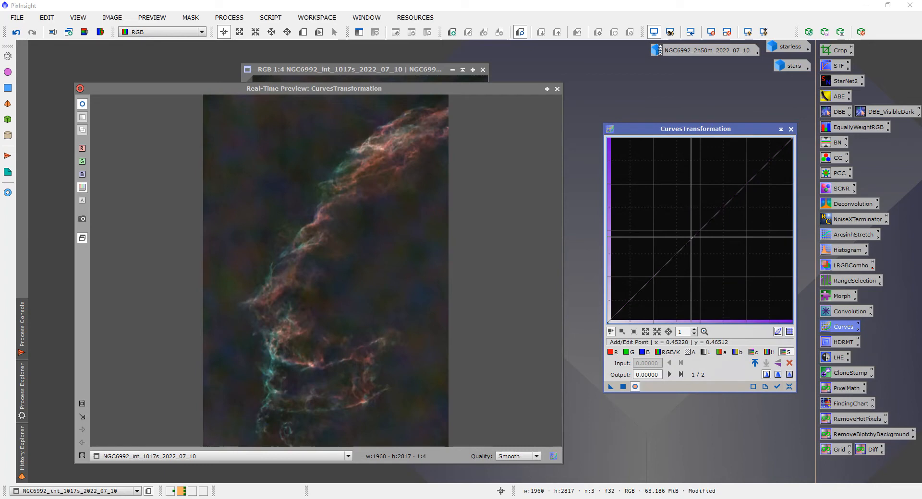
left_click_drag(692, 236, 716, 277)
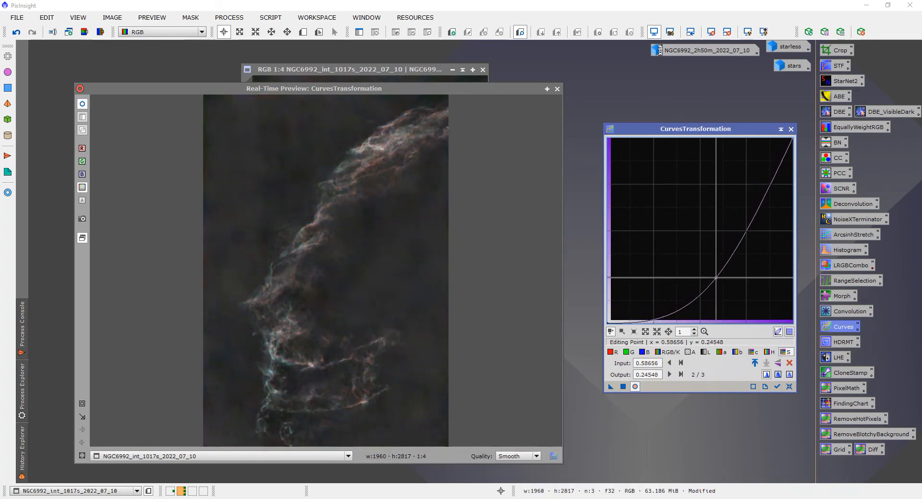
left_click_drag(716, 277, 700, 232)
left_click(789, 364)
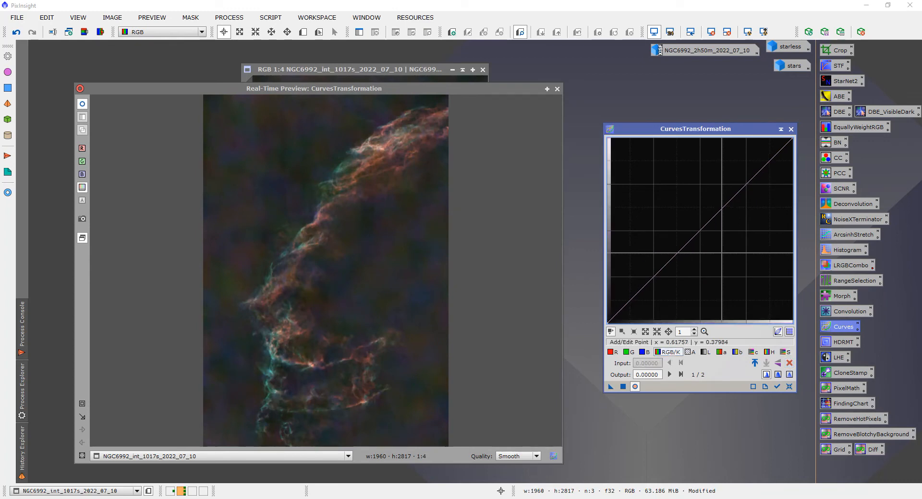
Try an S-shaped RGB/K curve with points at about 0.21/0.10 and 0.81/0.97, and close CurvesTransformation and its preview without applying.
left_click_drag(701, 230, 763, 161)
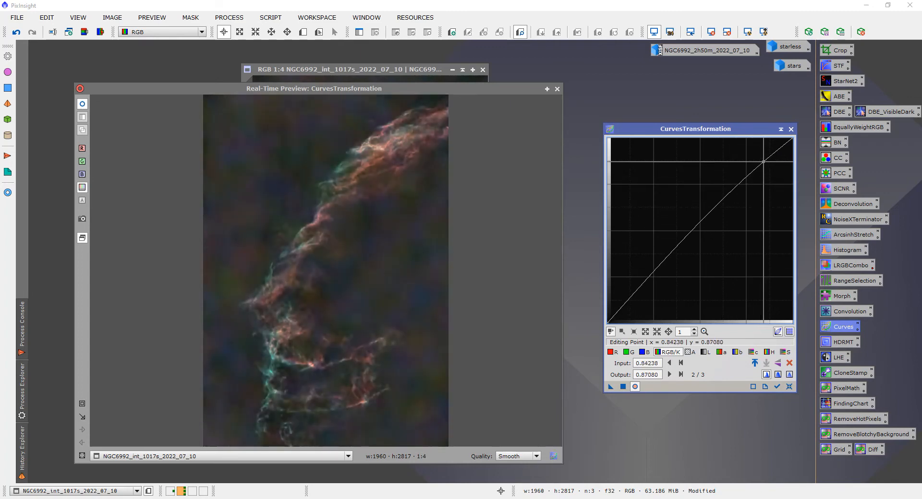
left_click(642, 284)
left_click_drag(642, 284, 655, 308)
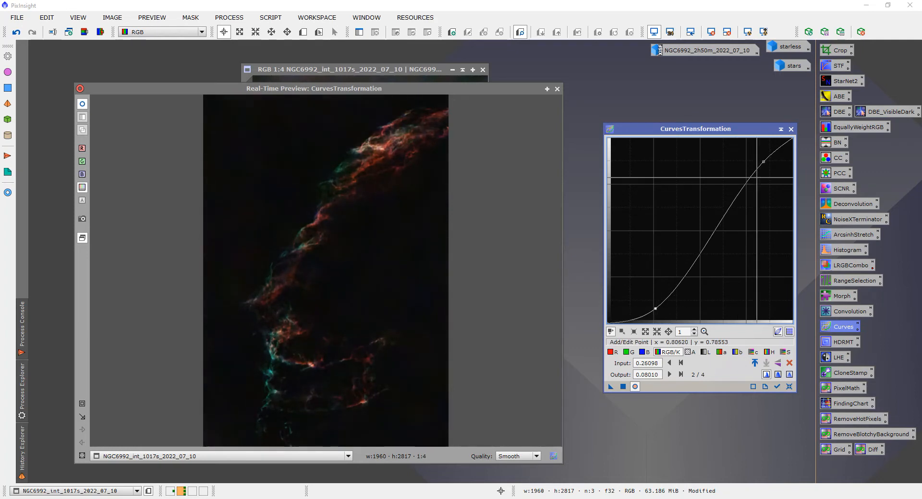
left_click(765, 161)
left_click_drag(765, 161, 757, 142)
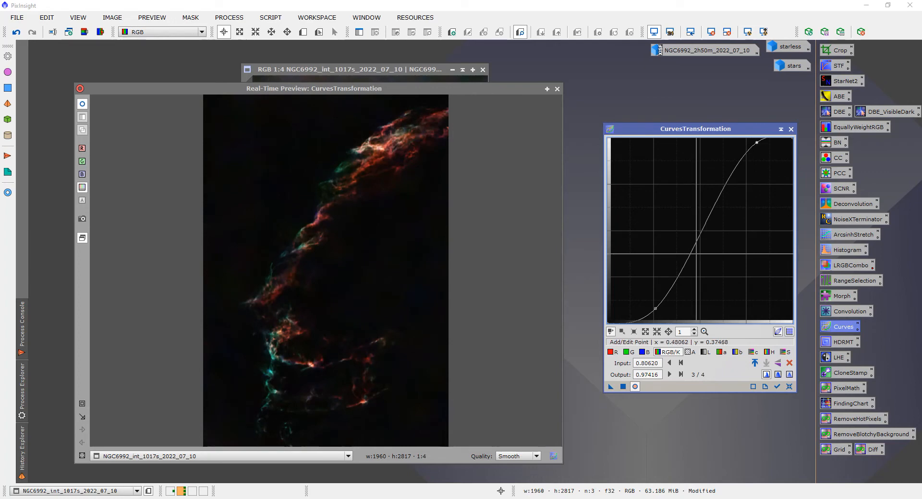
left_click_drag(656, 309, 645, 305)
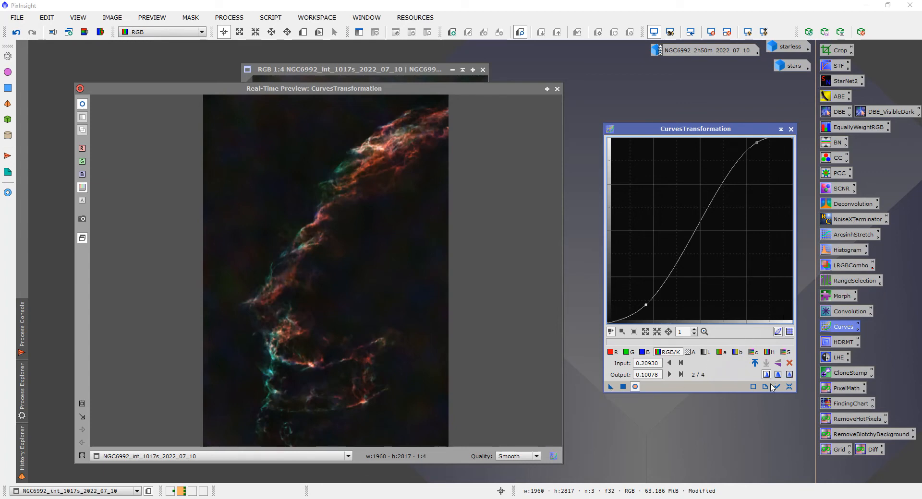
left_click(790, 129)
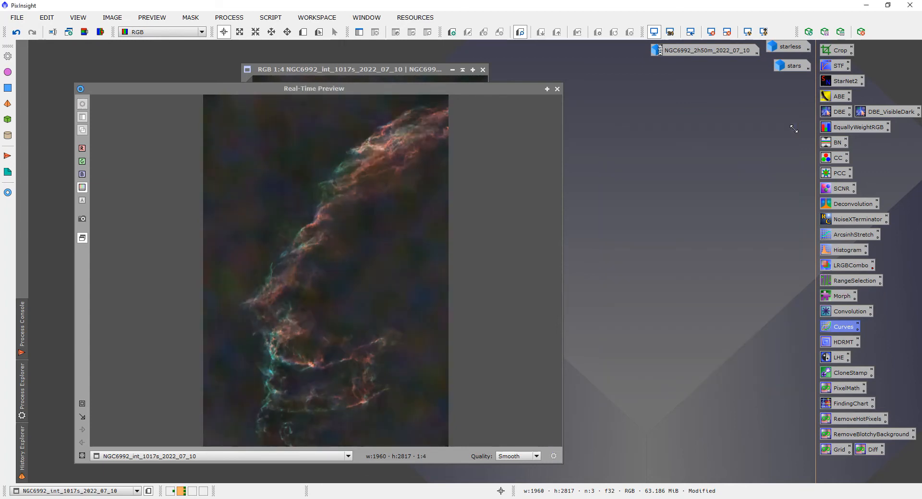
left_click(557, 89)
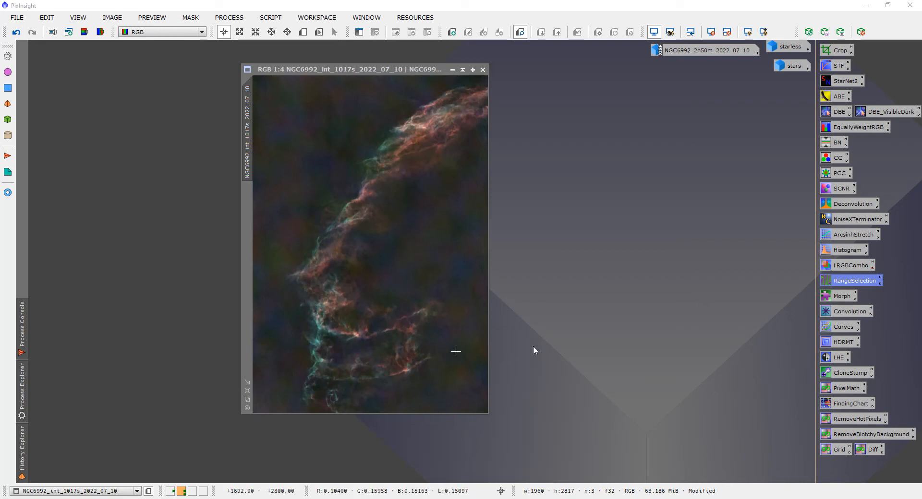
Open RangeSelection with a real-time preview of the starless nebula image and set Fuzziness to 1.00.
double_click(855, 281)
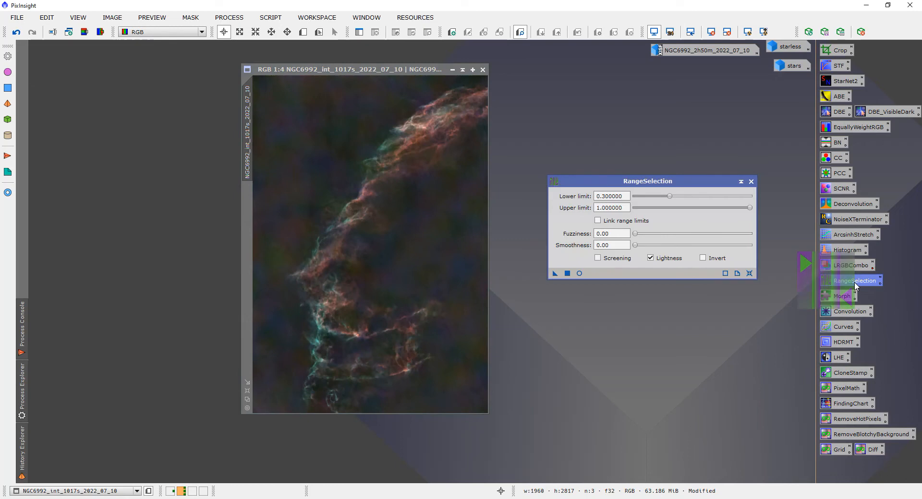
left_click_drag(591, 188, 573, 182)
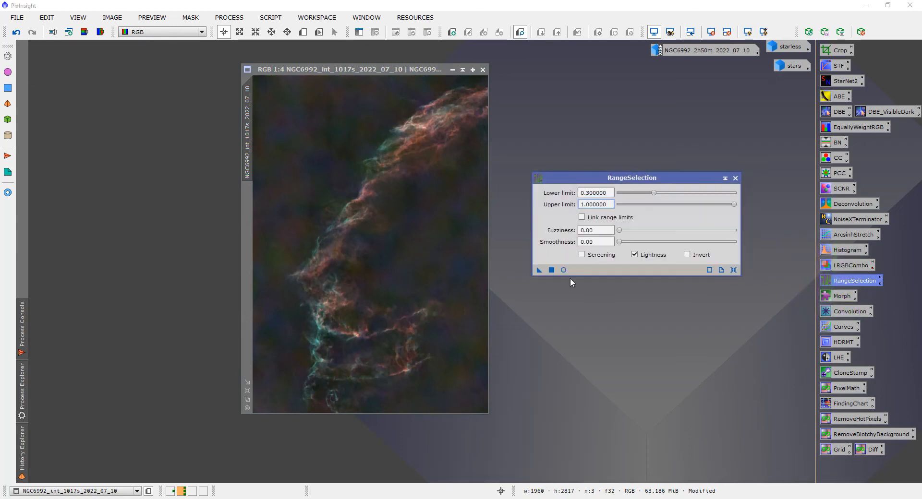
left_click(565, 270)
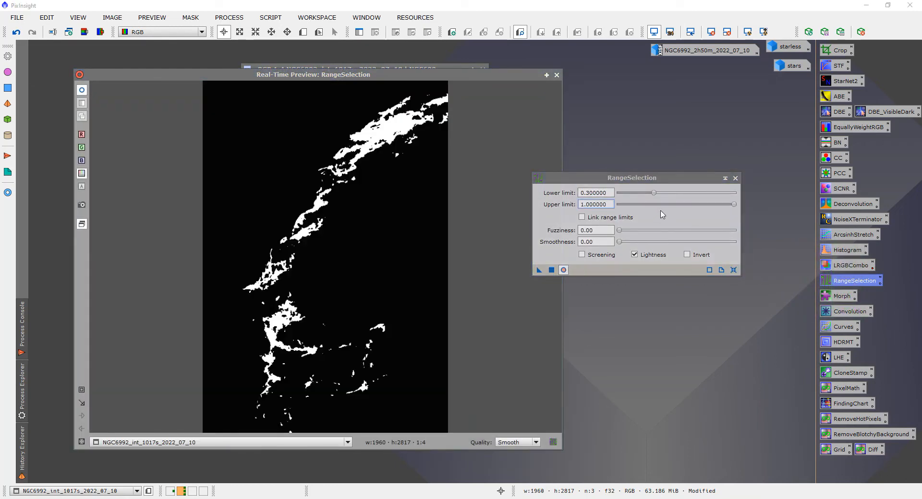
mouse_move(655, 197)
left_mouse_down()
mouse_move(640, 196)
mouse_move(666, 196)
mouse_move(653, 196)
left_mouse_up()
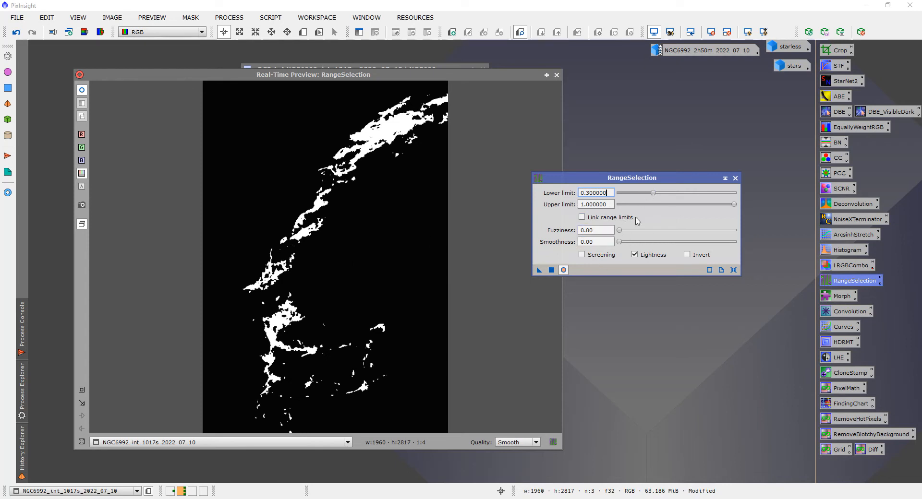
left_click_drag(619, 231, 736, 238)
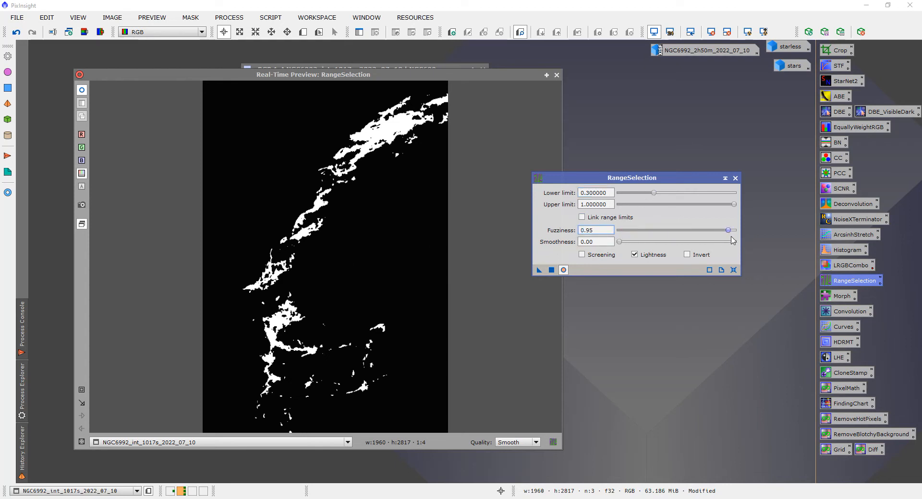
Compare Lower limit values between 0.12 and 0.20 in the preview, and set the Lower limit to 0.16.
left_click_drag(655, 193, 645, 199)
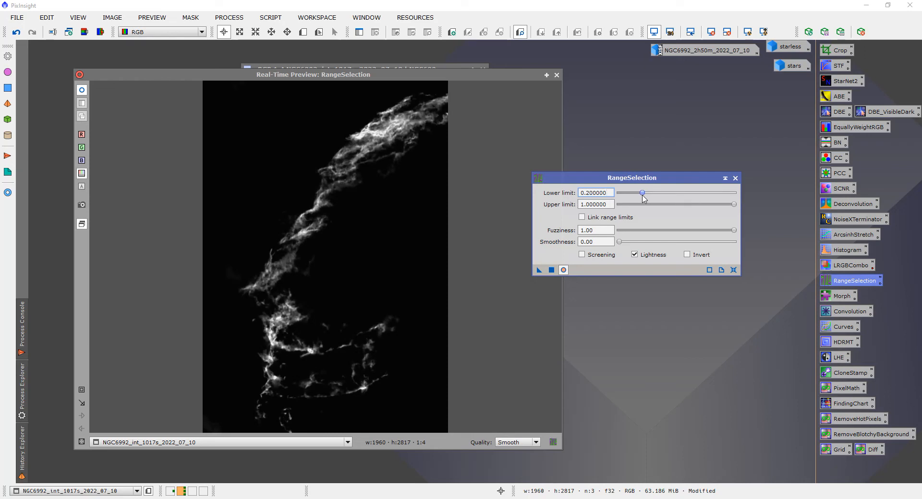
left_click_drag(643, 199, 638, 198)
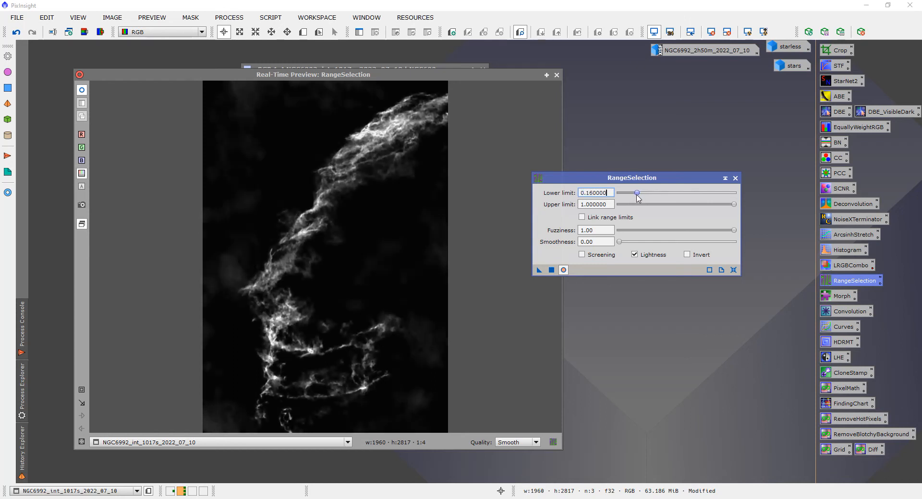
left_click_drag(638, 198, 642, 197)
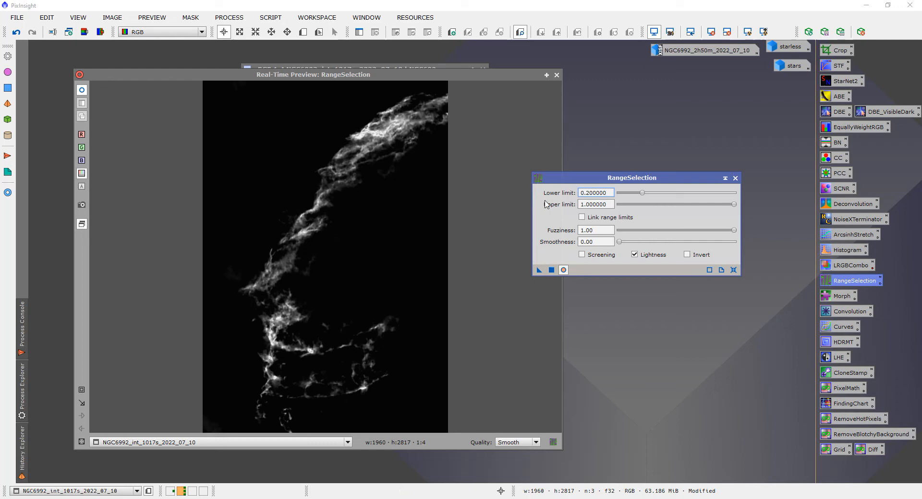
left_click(643, 194)
scroll(644, 196, "down", 1)
scroll(642, 195, "down", 1)
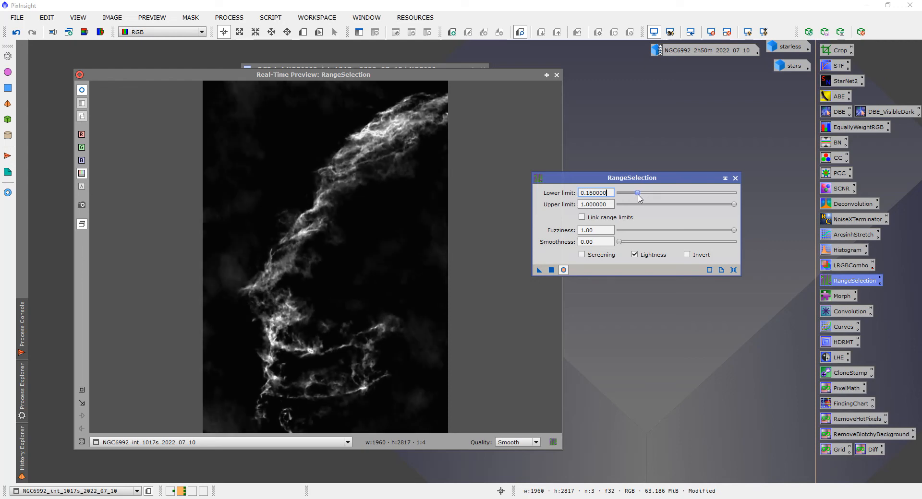
scroll(639, 198, "down", 4)
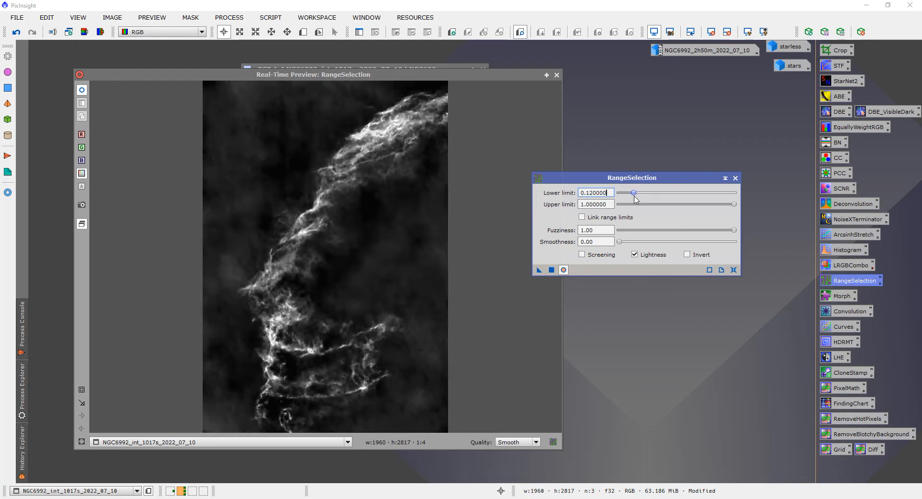
scroll(635, 199, "up", 1)
scroll(637, 198, "up", 2)
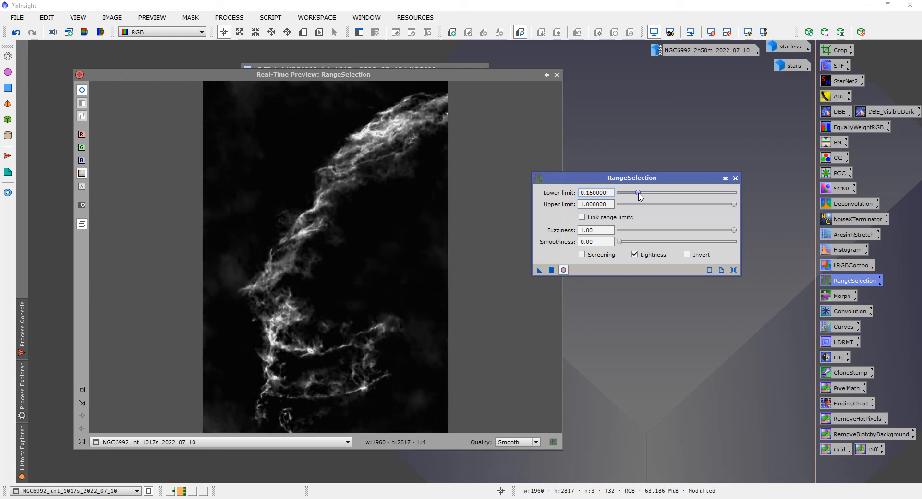
scroll(640, 196, "up", 1)
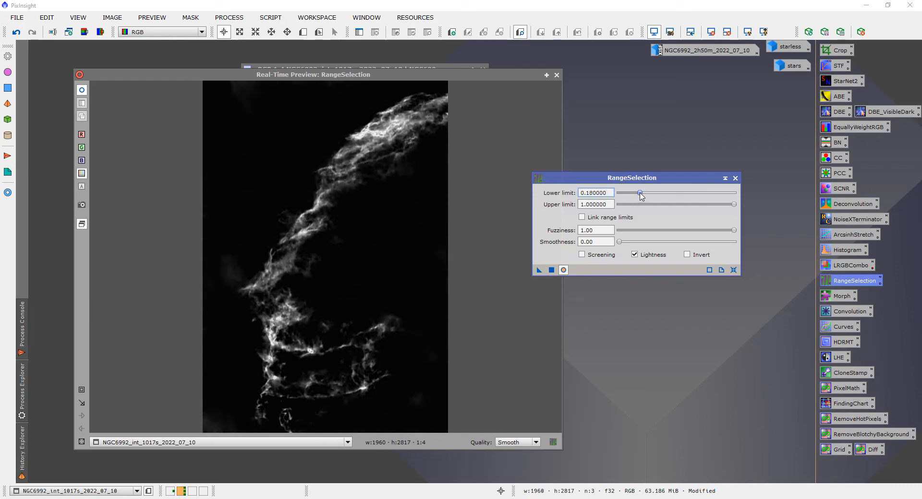
scroll(640, 196, "down", 1)
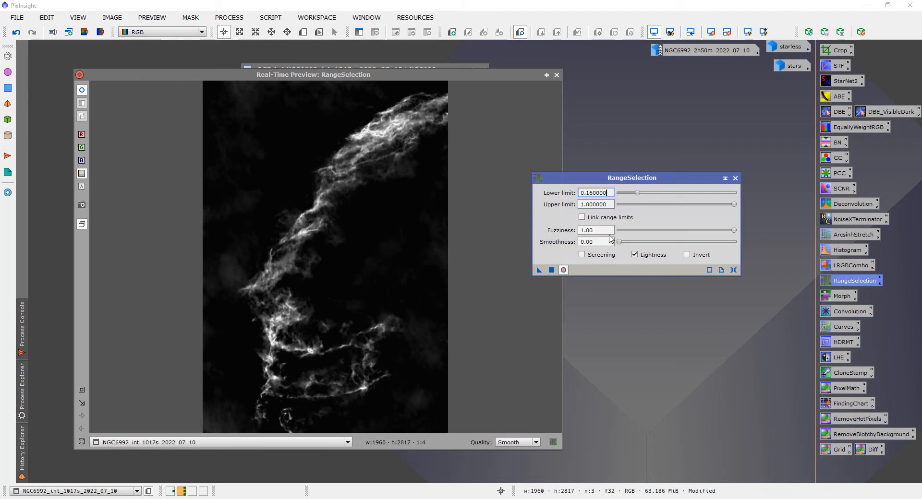
Set the range selection's Smoothness to 5.00 and generate the mask from the starless image.
left_click_drag(621, 245, 627, 245)
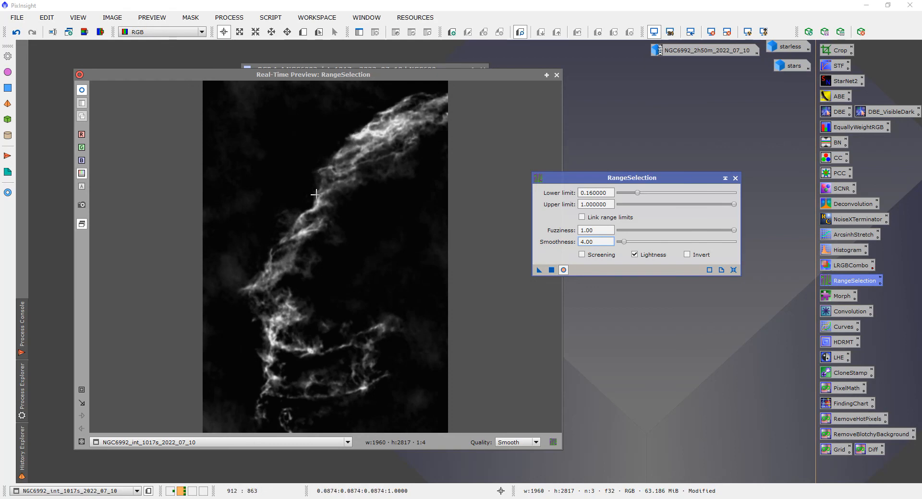
left_click(626, 242)
left_click_drag(629, 245, 626, 244)
left_click(551, 273)
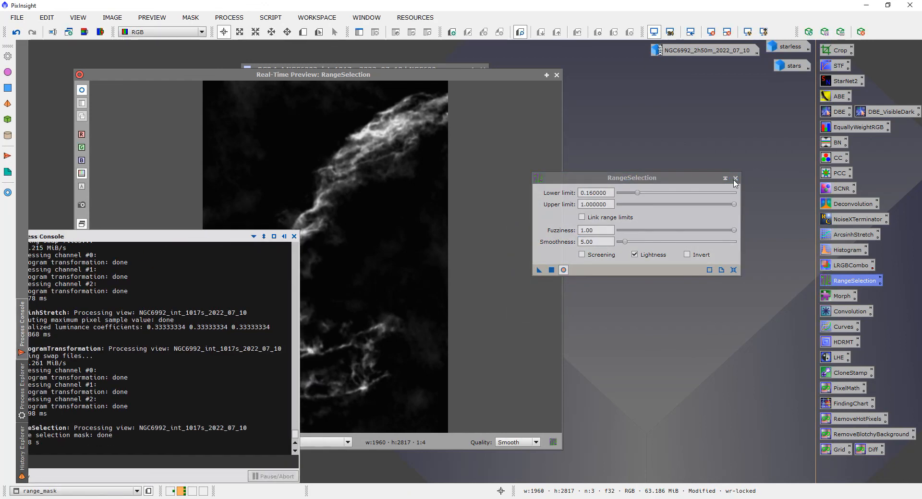
Close RangeSelection and its real-time preview, and place the range mask window beside the nebula image.
left_click(735, 178)
left_click(557, 75)
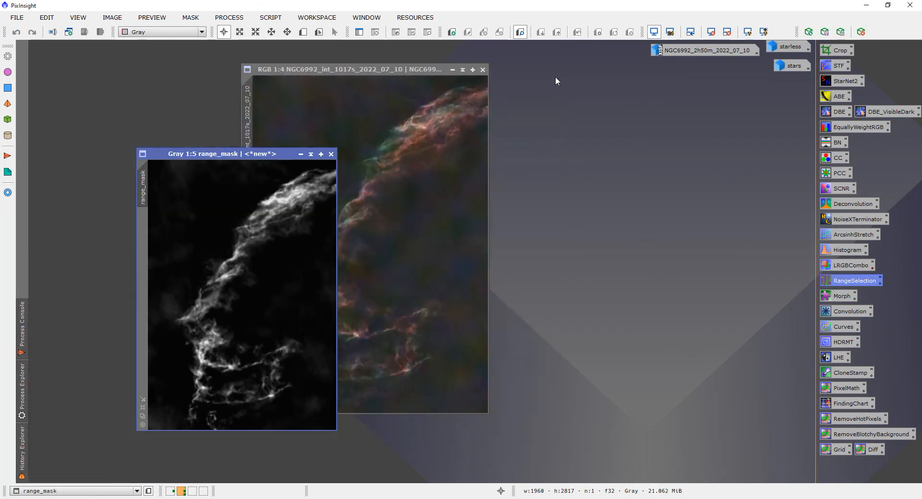
left_click_drag(273, 154, 646, 104)
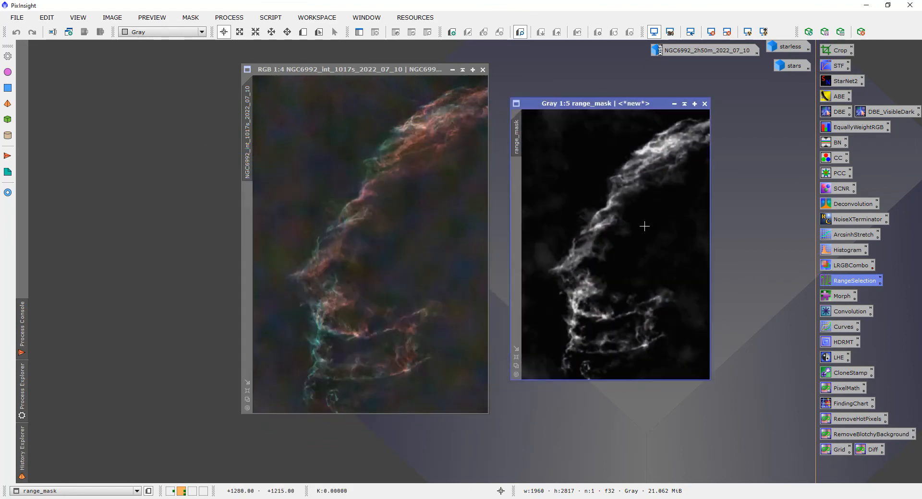